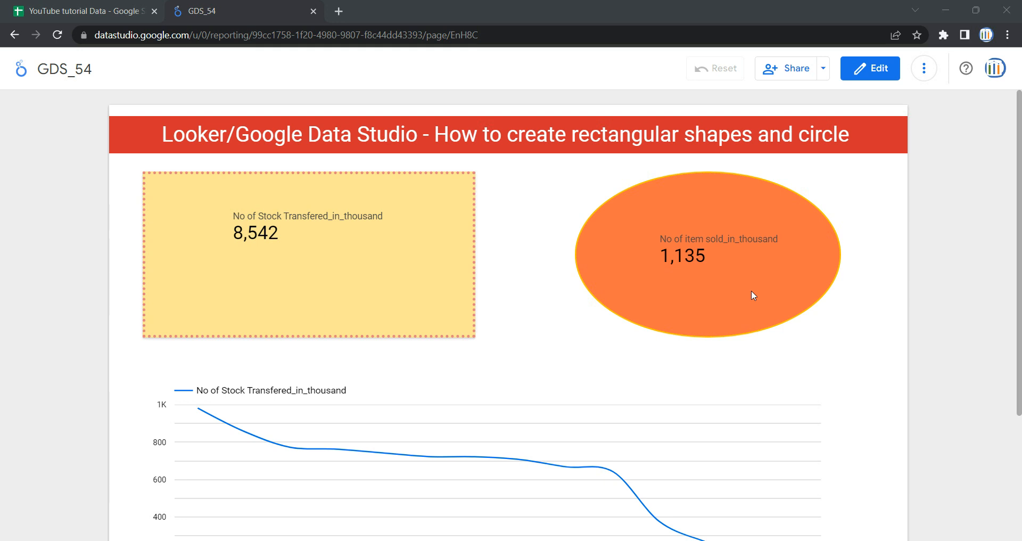
- Open the report for editing and delete the yellow rectangle and the orange circle behind the two scorecards
click(870, 72)
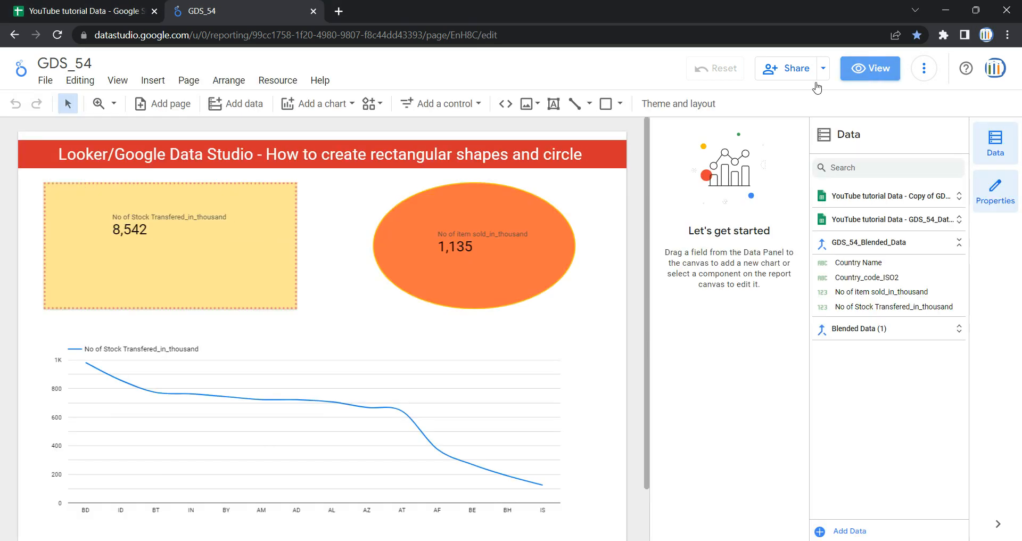
scroll(356, 338, down, 2)
scroll(355, 337, up, 2)
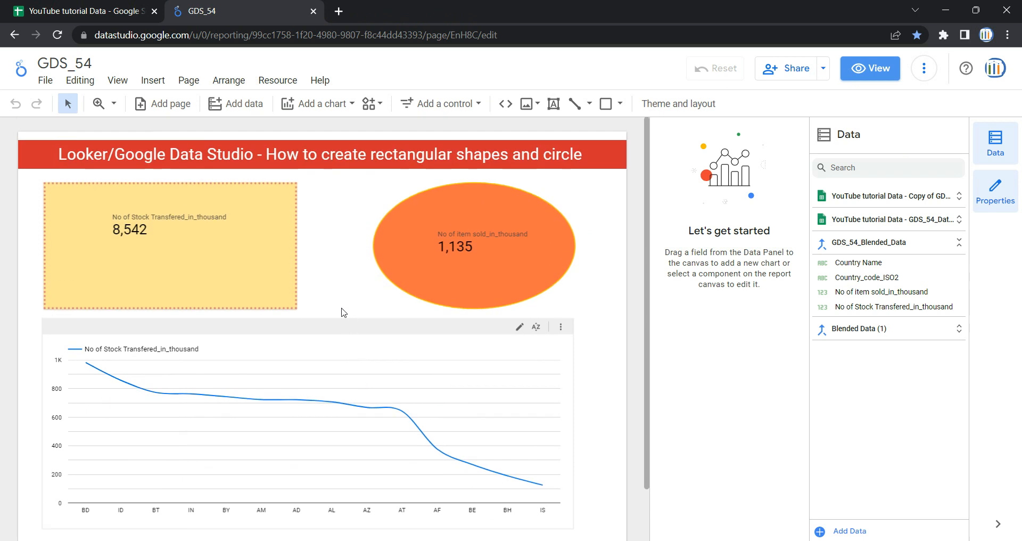
click(285, 294)
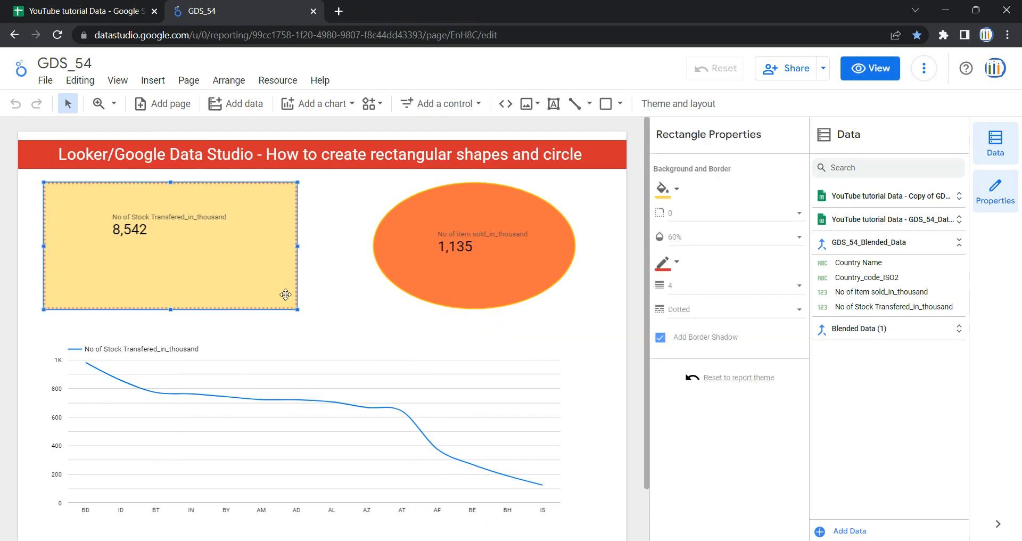
key(Delete)
click(386, 228)
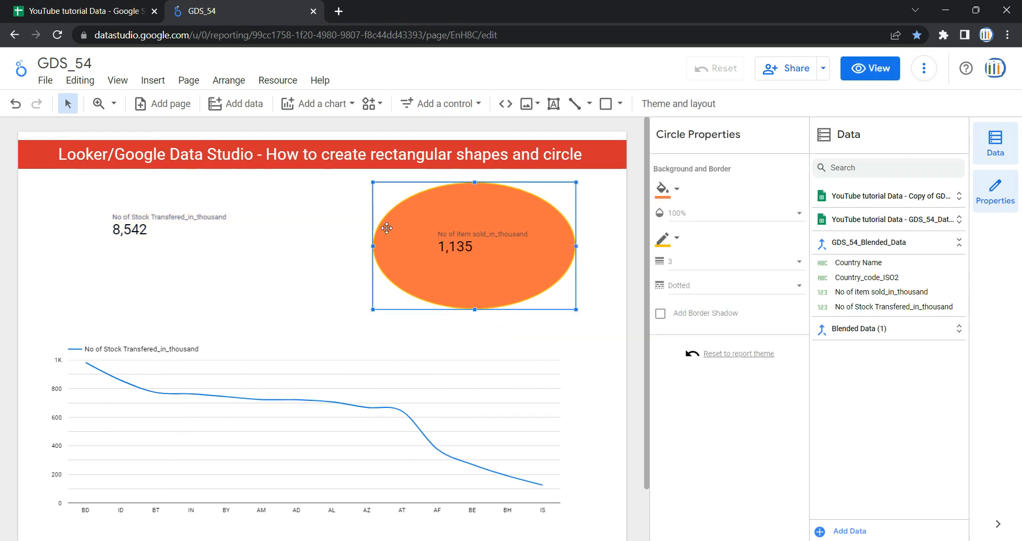
key(Delete)
- Delete the stock transferred and item sold scorecards above the line chart
click(232, 238)
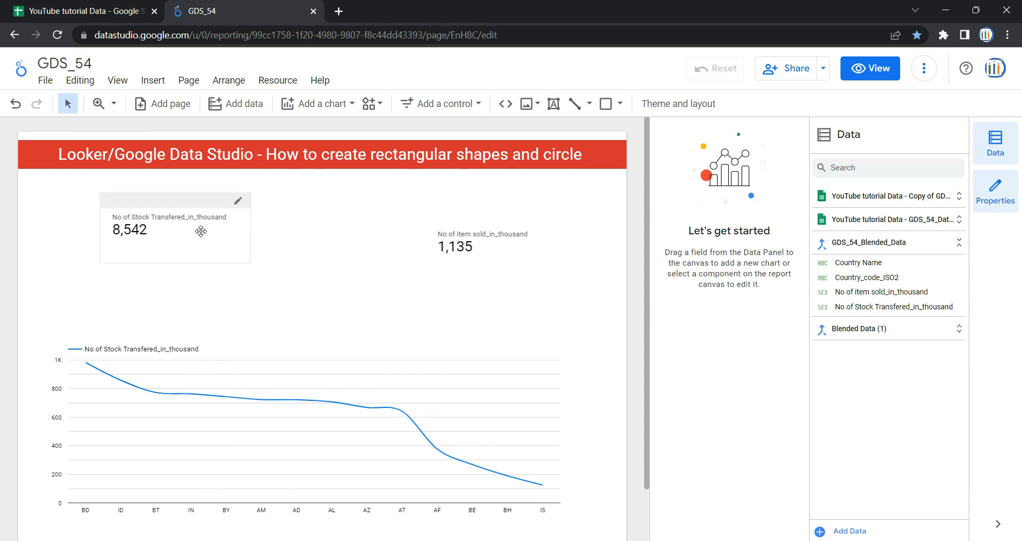
key(Delete)
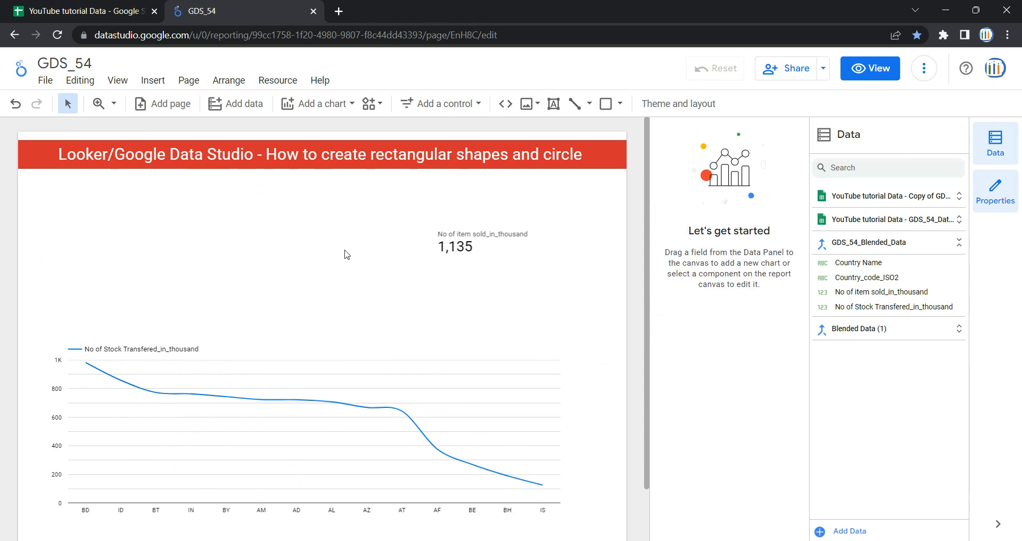
click(471, 229)
key(Delete)
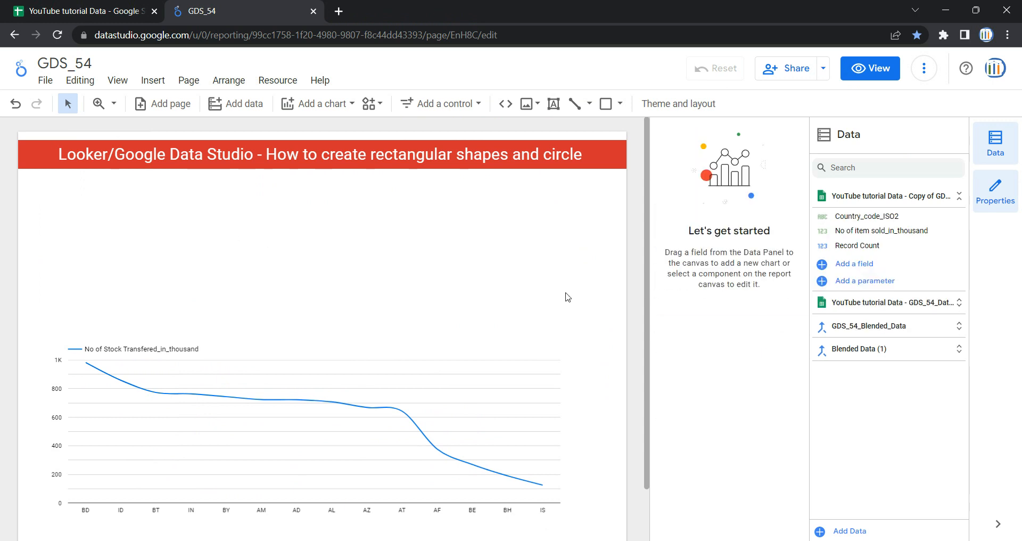
- Move the line chart up to just below the title banner and widen it to nearly the page width
drag(353, 333, 343, 190)
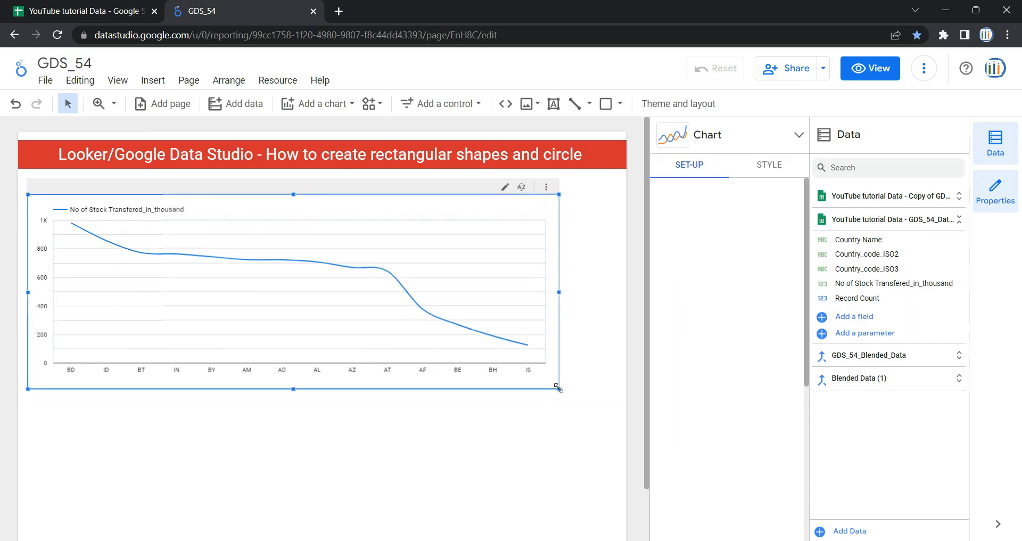
drag(558, 388, 600, 388)
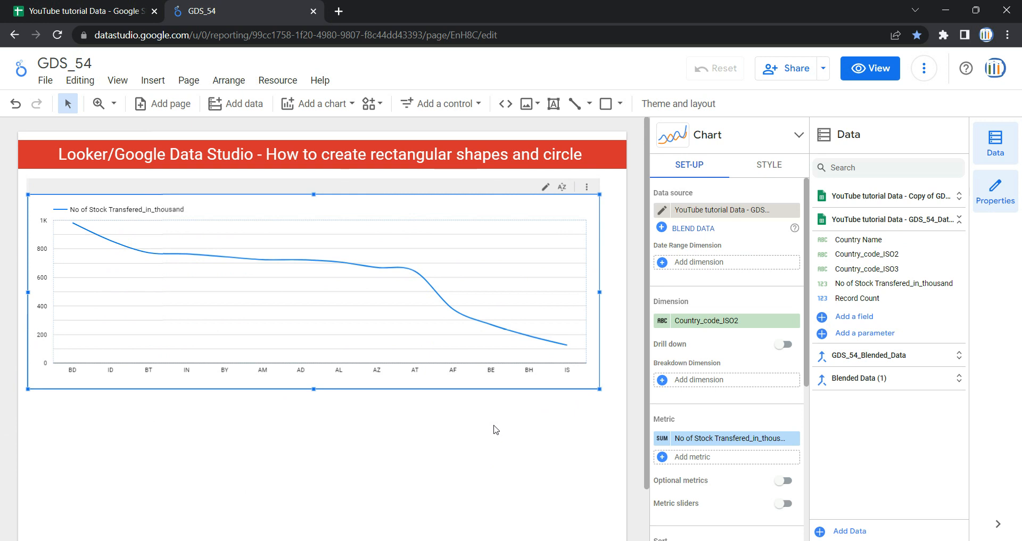
click(474, 404)
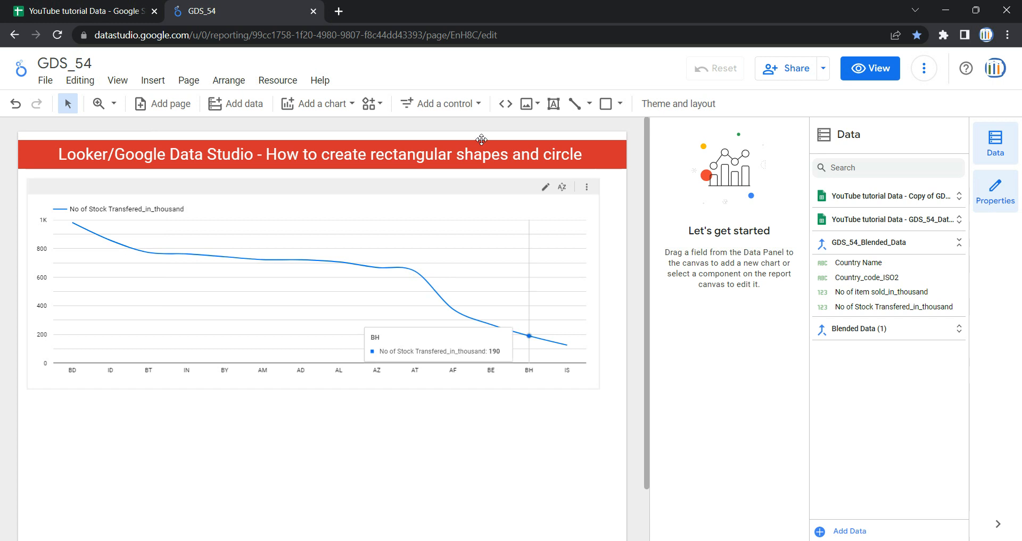
- Add a scorecard for No of Stock Transfered_in_thousand below the left part of the line chart and widen it
click(466, 114)
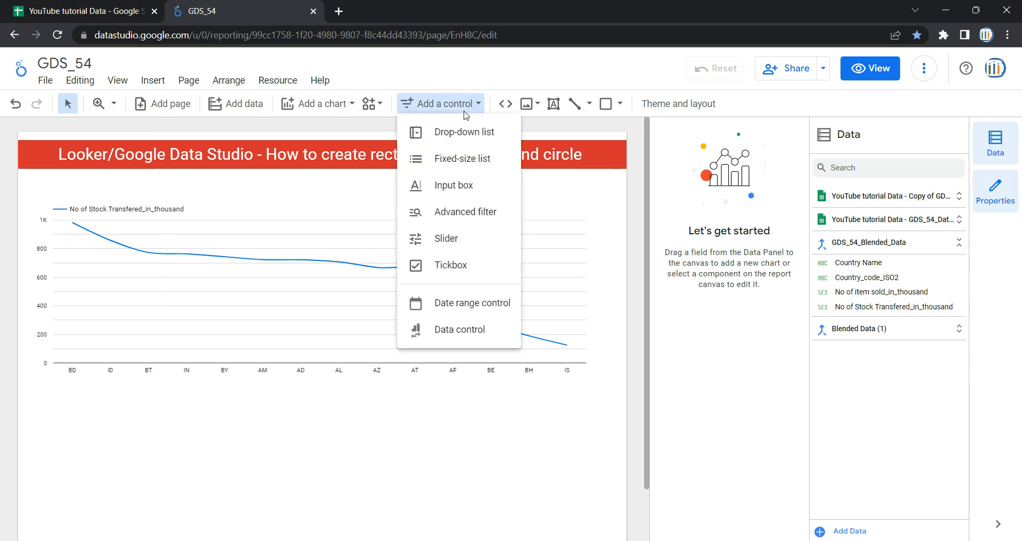
click(321, 110)
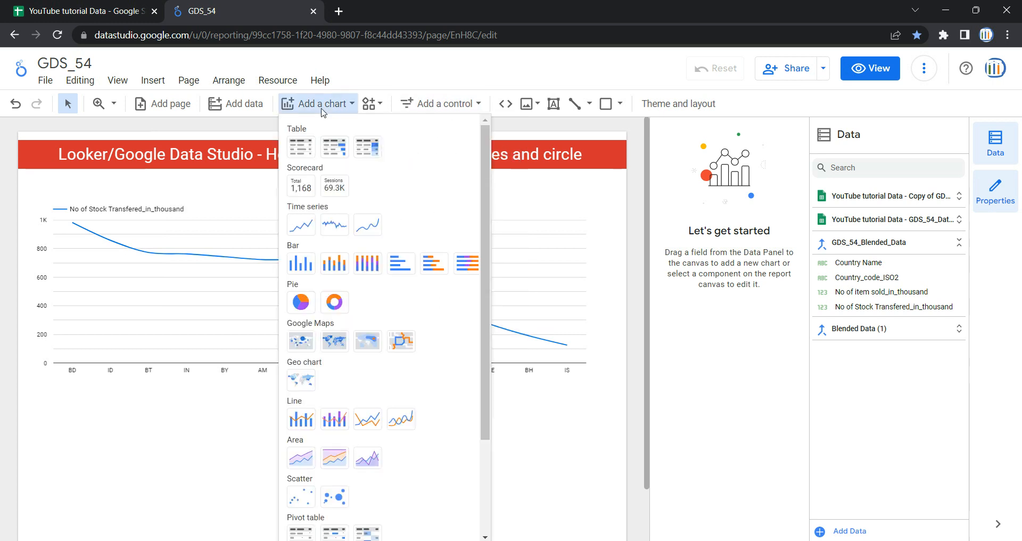
click(304, 189)
mouse_move(70, 410)
mouse_down()
mouse_move(146, 461)
mouse_move(179, 437)
mouse_move(235, 435)
mouse_up()
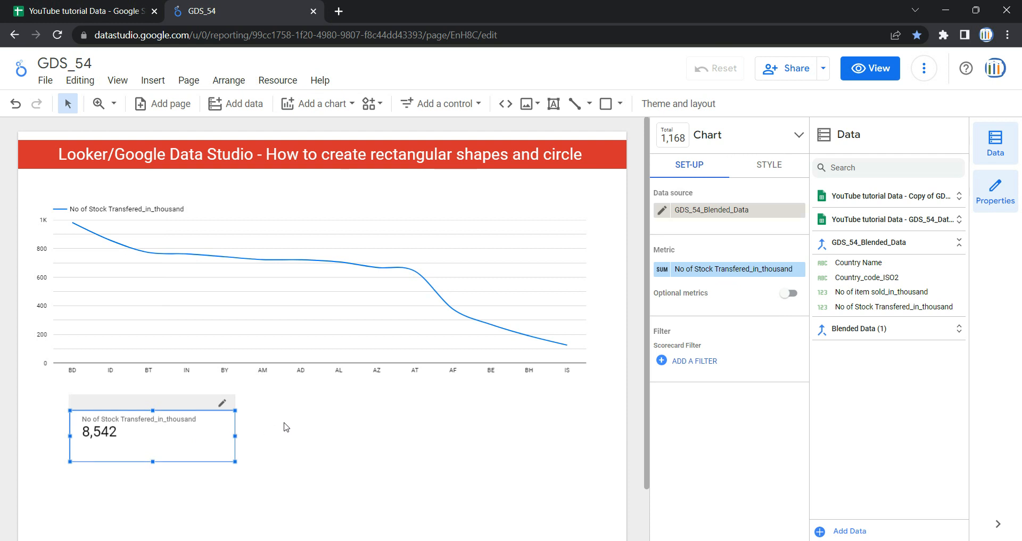
click(372, 419)
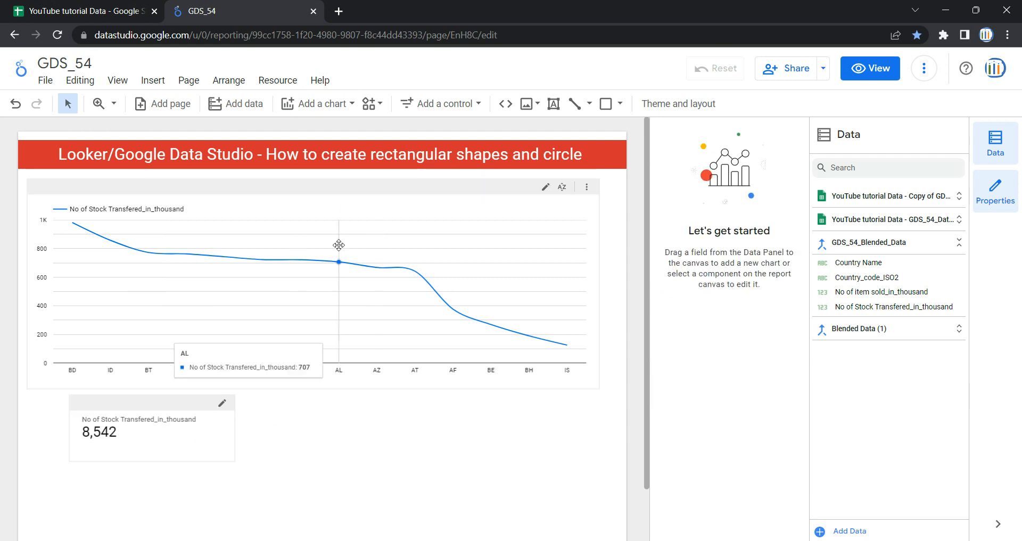
- Add a second scorecard for No of item sold_in_thousand beside the first one and widen it
click(315, 104)
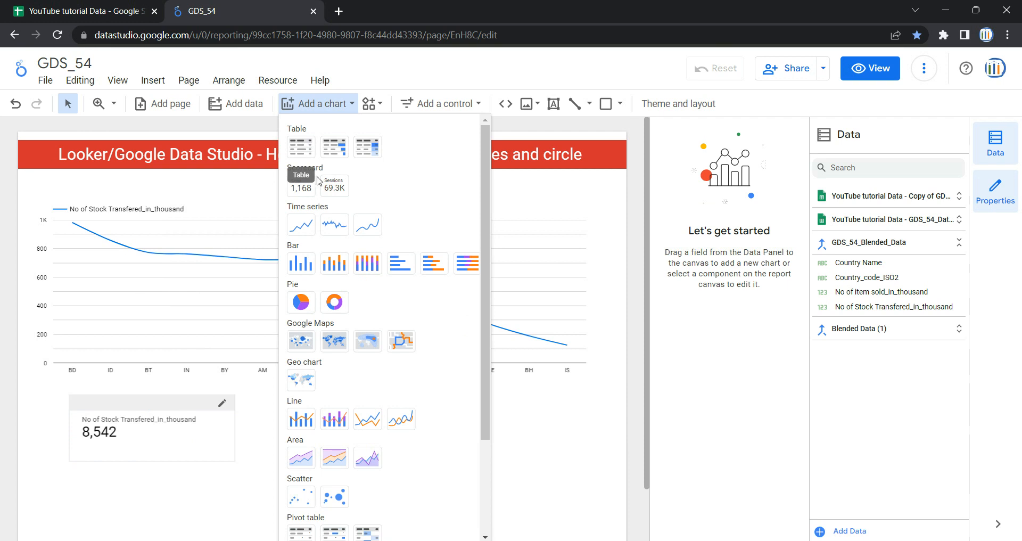
click(300, 183)
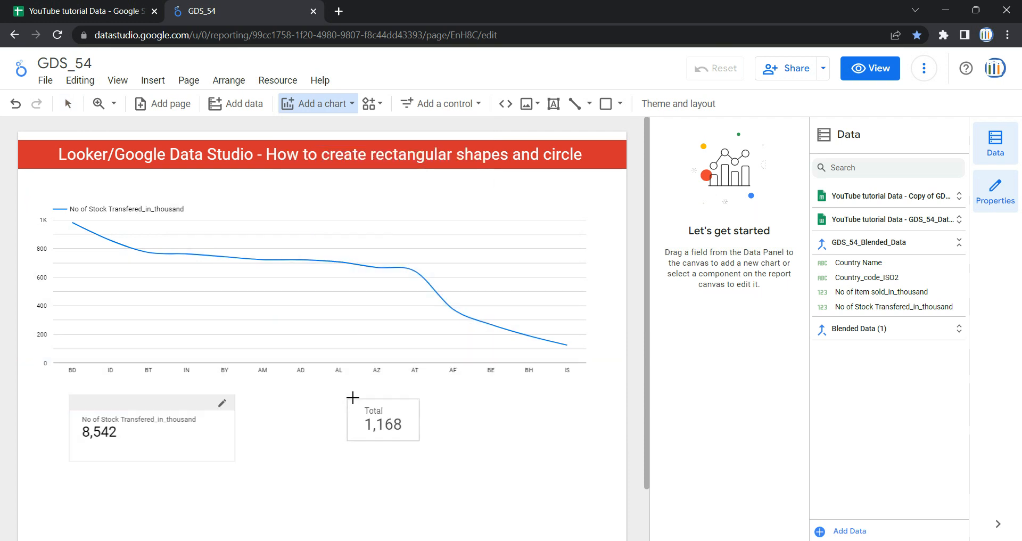
click(327, 400)
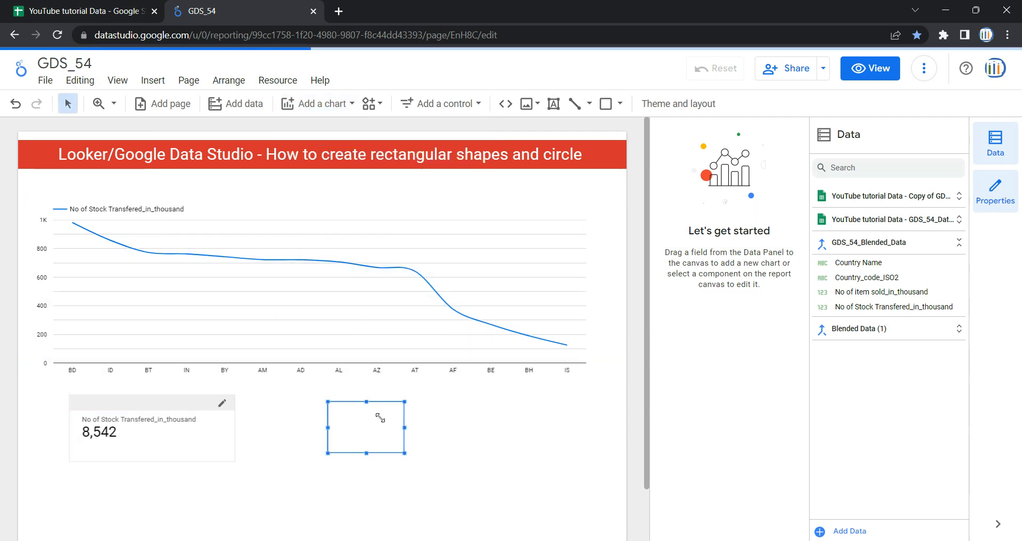
drag(405, 426, 500, 439)
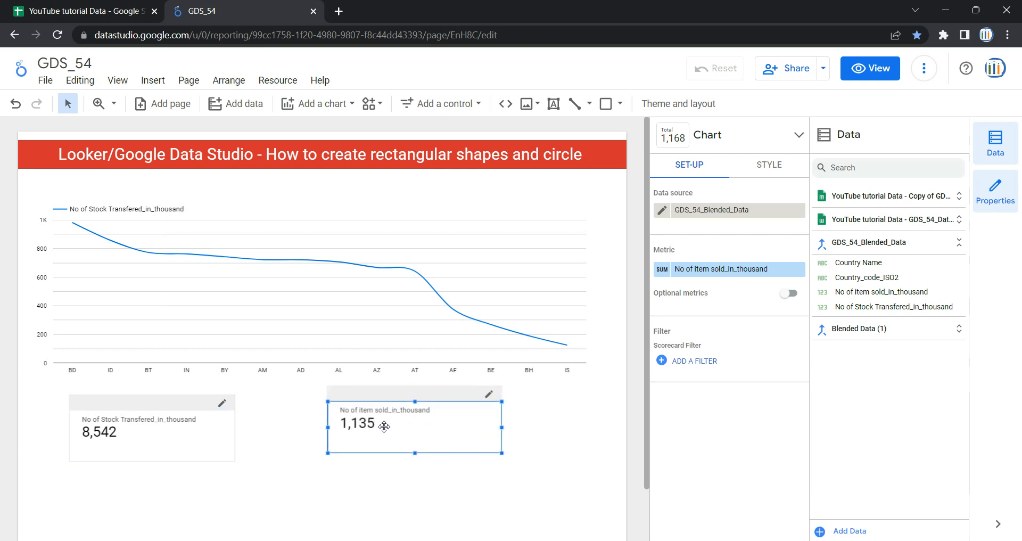
click(307, 457)
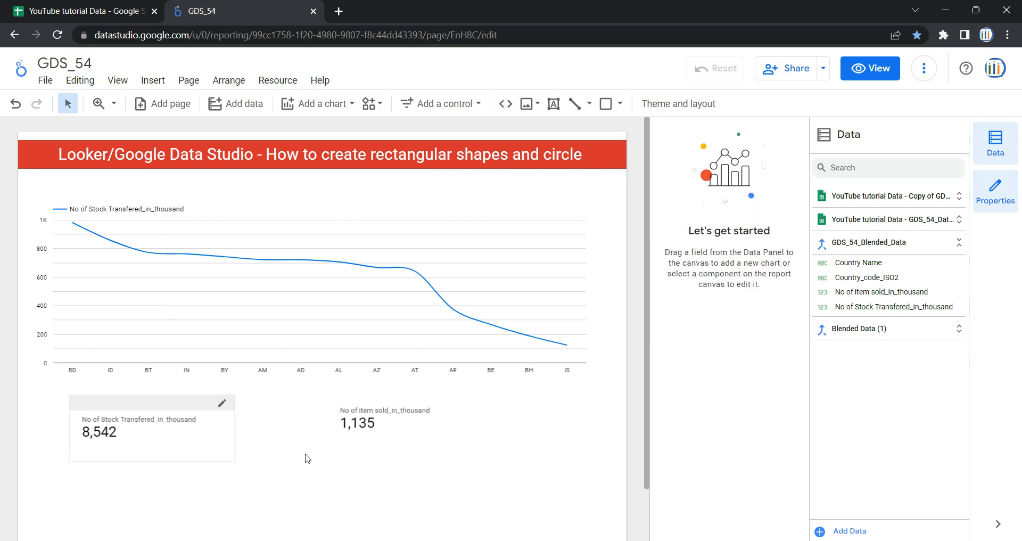
- Preview the report in view mode to check the chart and both scorecards, and return to editing
click(872, 69)
scroll(513, 273, down, 2)
scroll(513, 274, up, 2)
scroll(528, 285, down, 1)
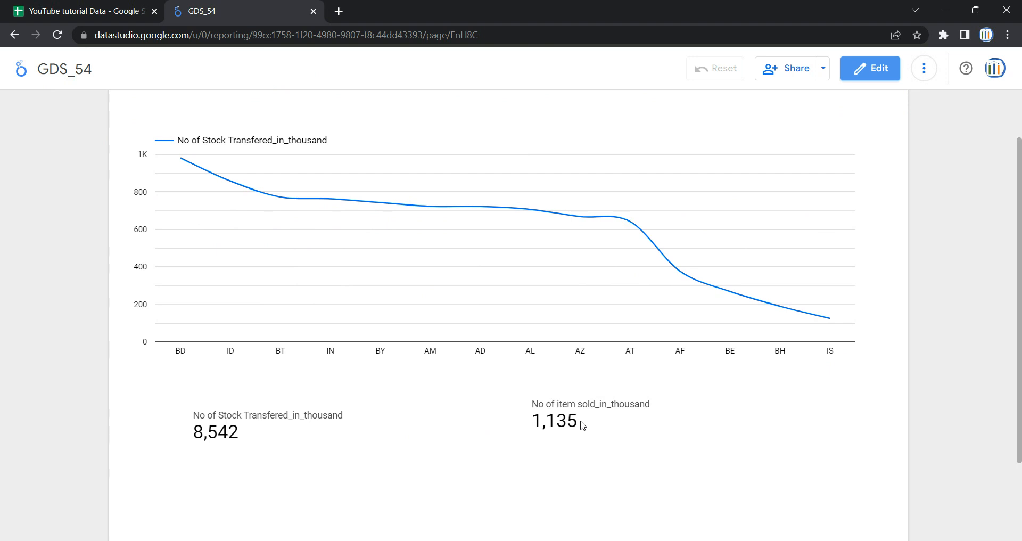
mouse_move(591, 311)
mouse_move(825, 183)
click(872, 69)
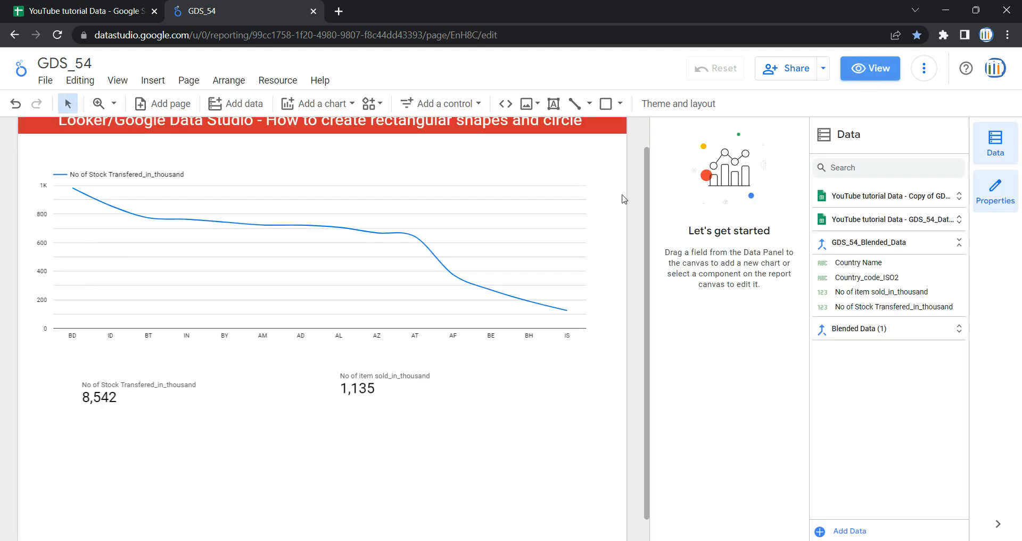
scroll(519, 224, up, 1)
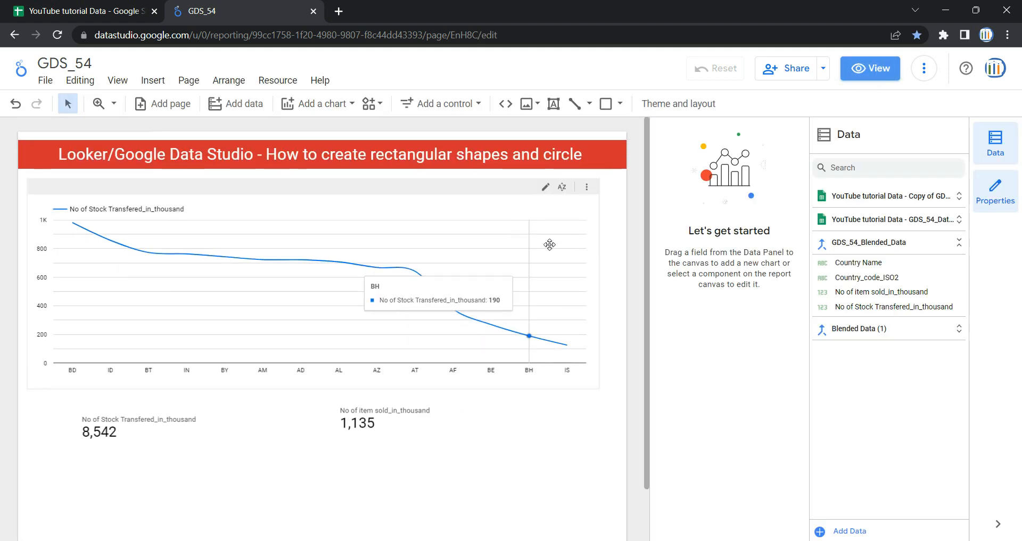
- Draw a rectangle that covers the No of Stock Transfered_in_thousand scorecard
click(621, 105)
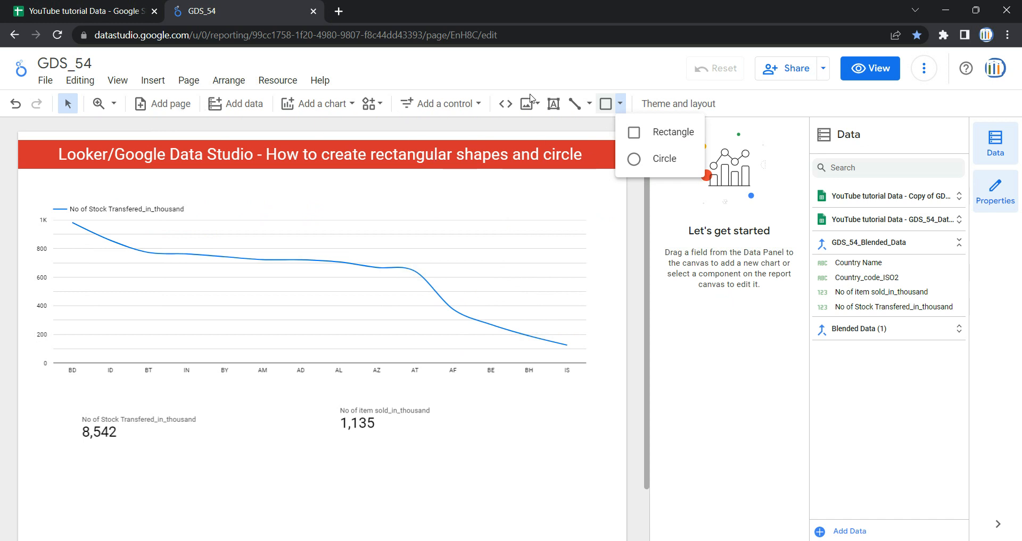
click(653, 139)
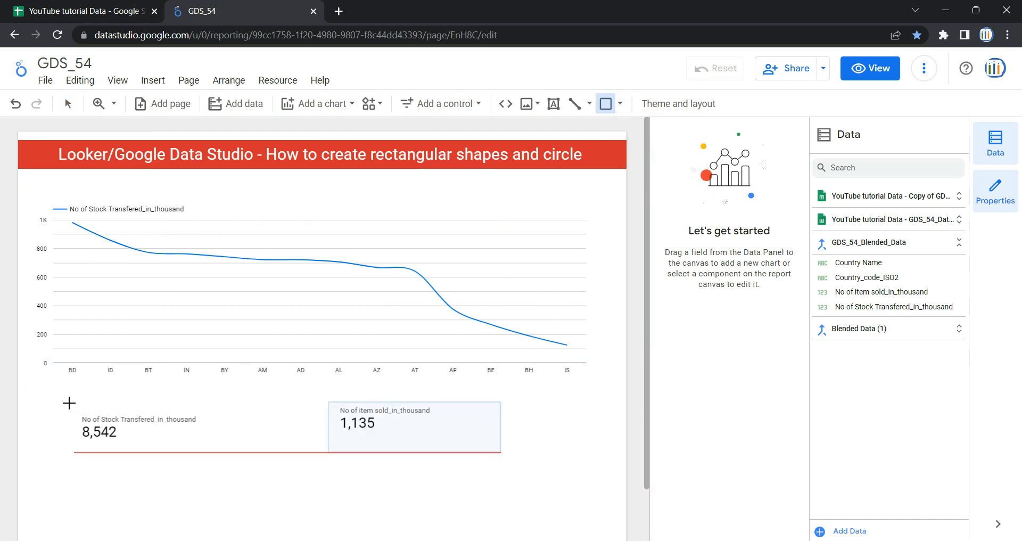
mouse_move(55, 393)
mouse_down()
mouse_move(155, 451)
mouse_move(218, 464)
mouse_up()
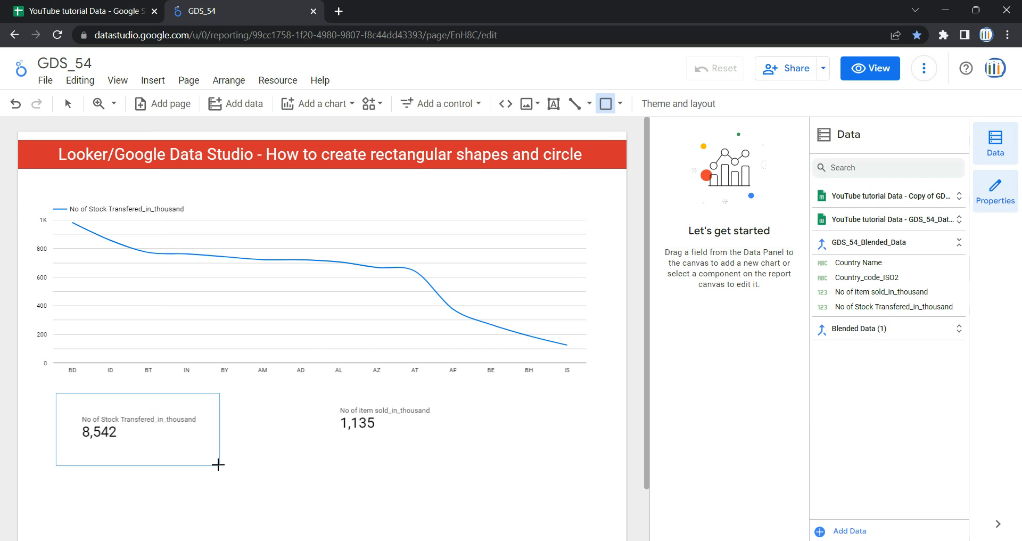
drag(218, 465, 218, 465)
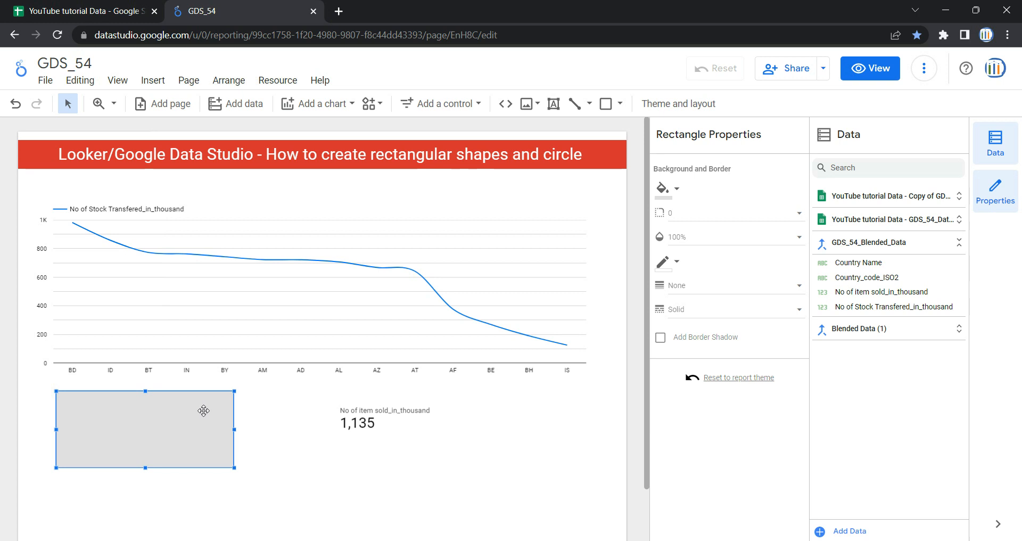
- Send the new rectangle to the back, behind the stock transferred scorecard
right_click(204, 411)
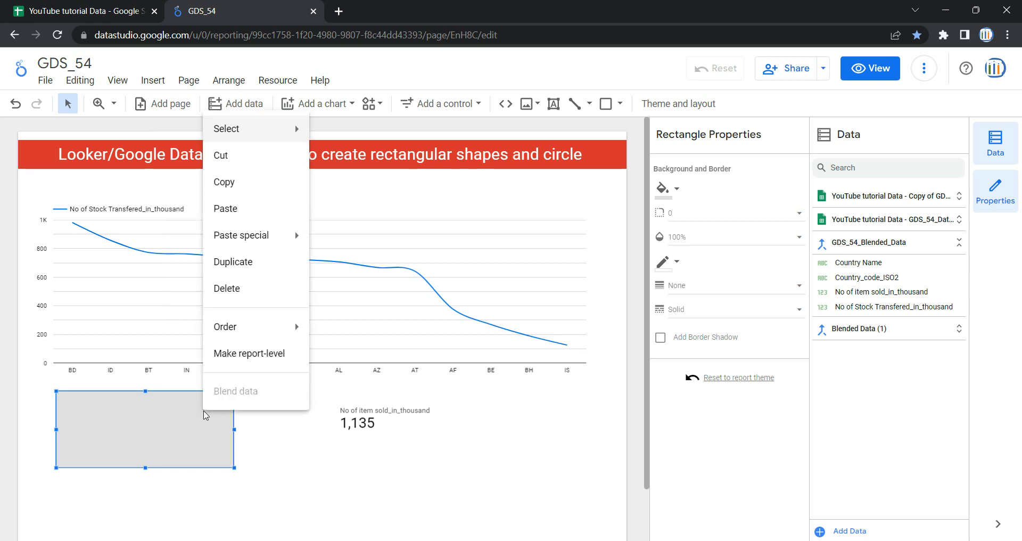
mouse_move(280, 330)
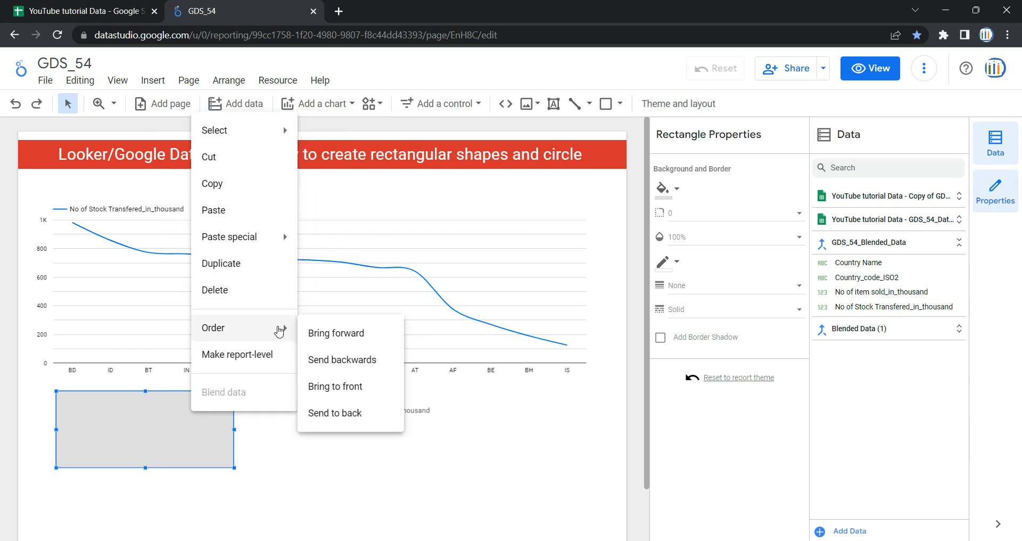
click(354, 415)
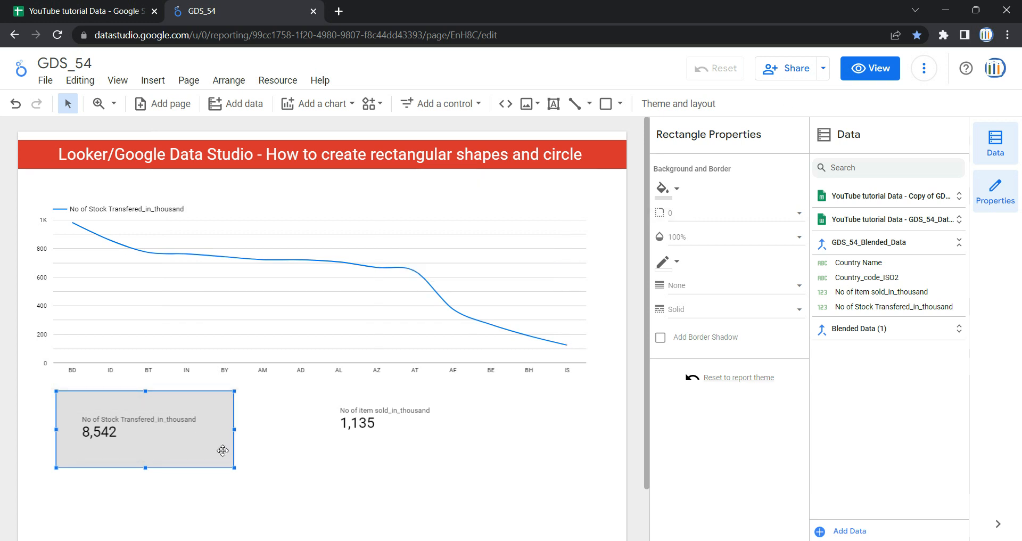
- Fill the rectangle behind the stock transferred scorecard with a yellow background
click(222, 458)
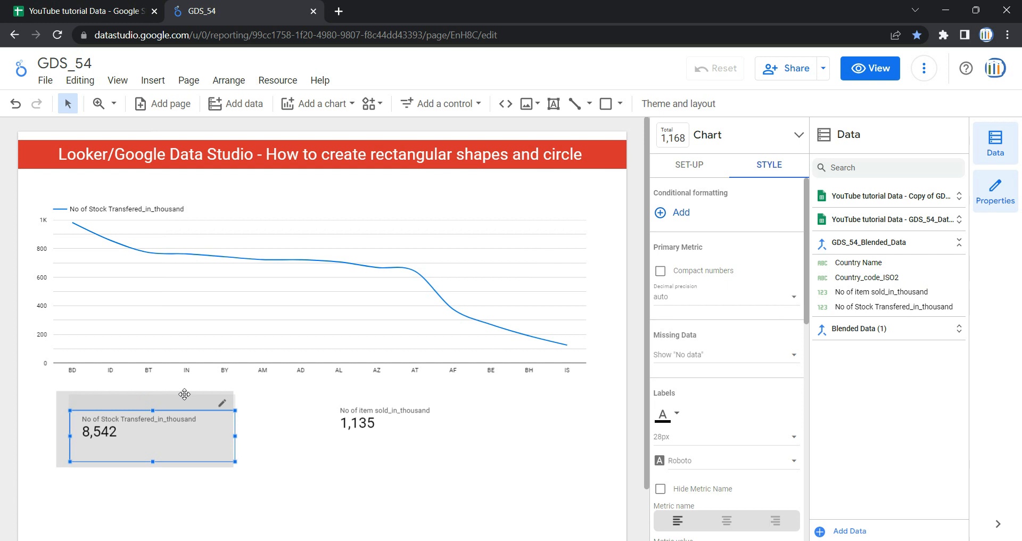
click(59, 429)
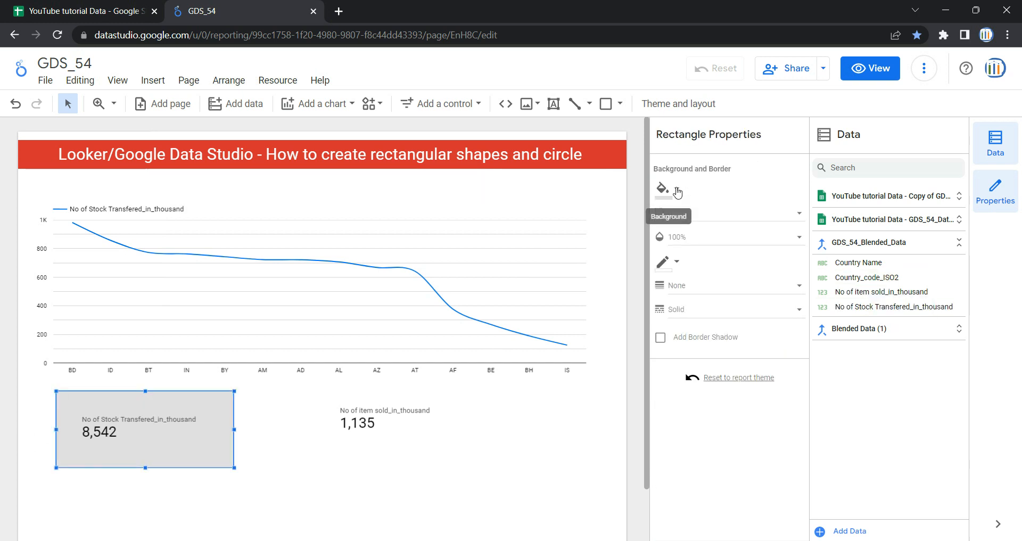
click(677, 189)
click(744, 299)
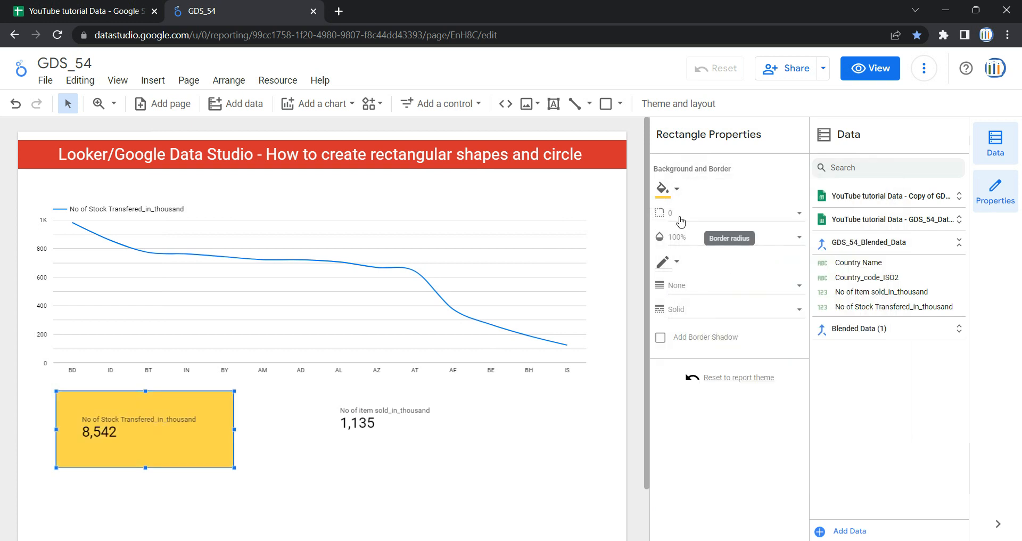
- Set the rectangle's border radius to 4 and its opacity to 80%
click(679, 218)
click(724, 352)
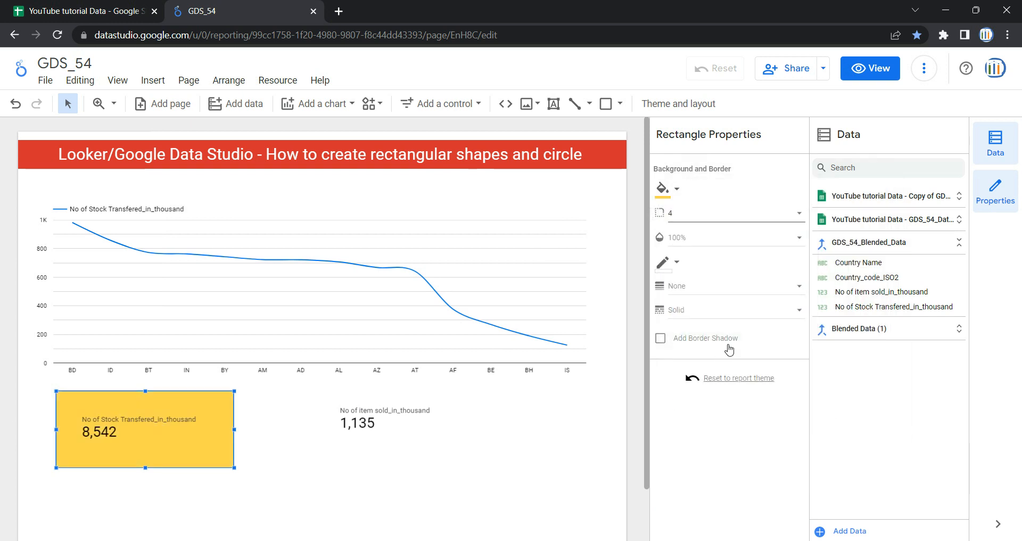
click(798, 238)
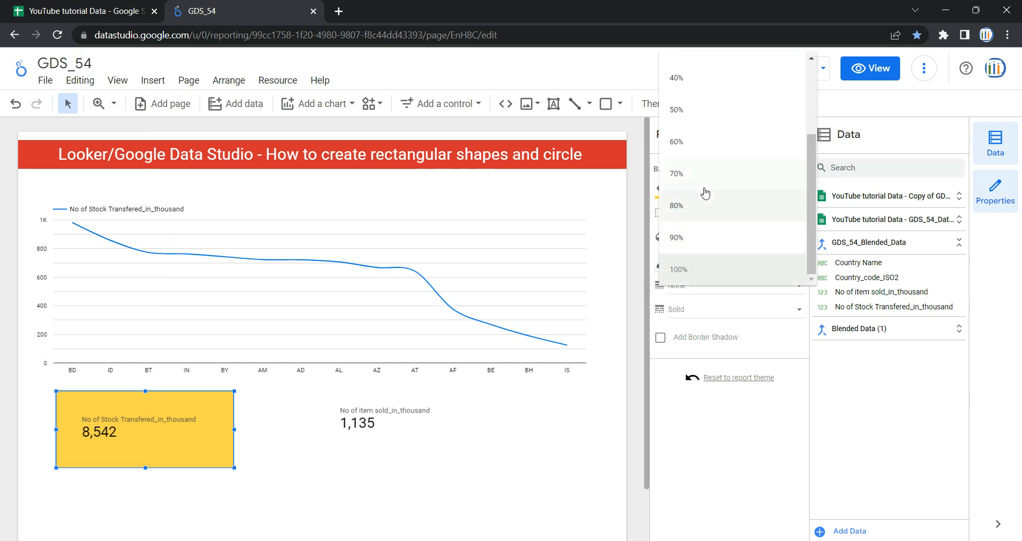
click(707, 205)
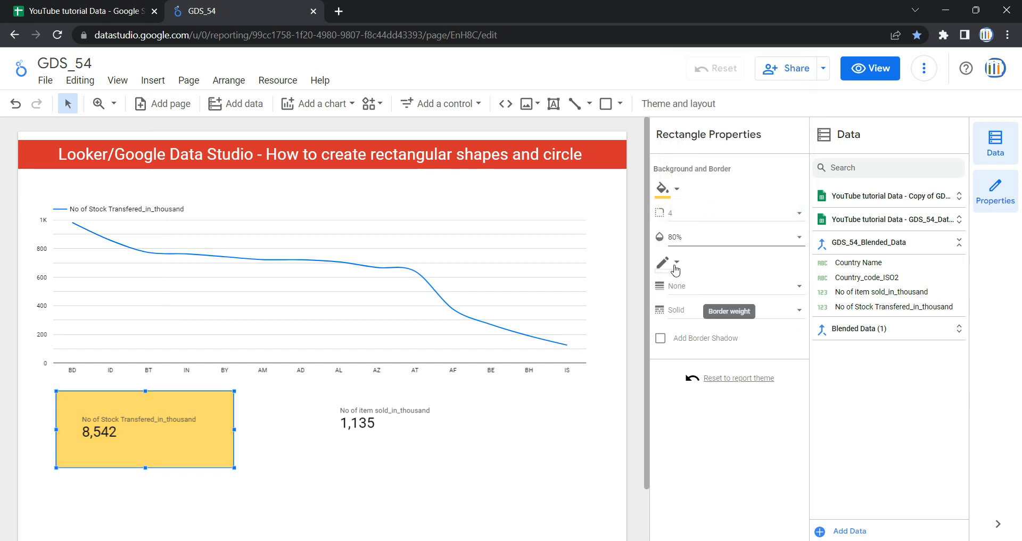
- Give the yellow rectangle behind the stock transferred scorecard a dark red border with a weight of 5
click(675, 265)
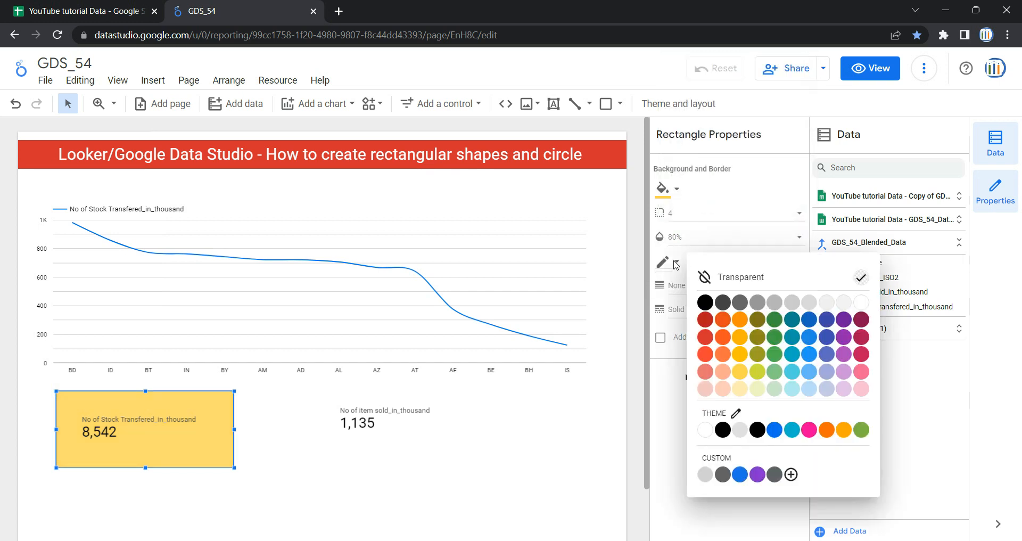
click(706, 320)
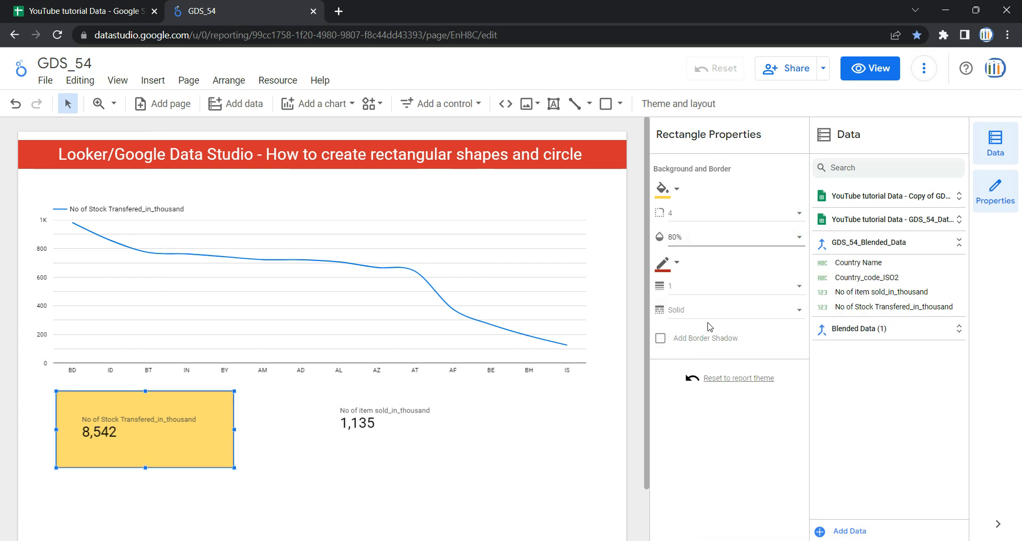
click(677, 292)
click(718, 417)
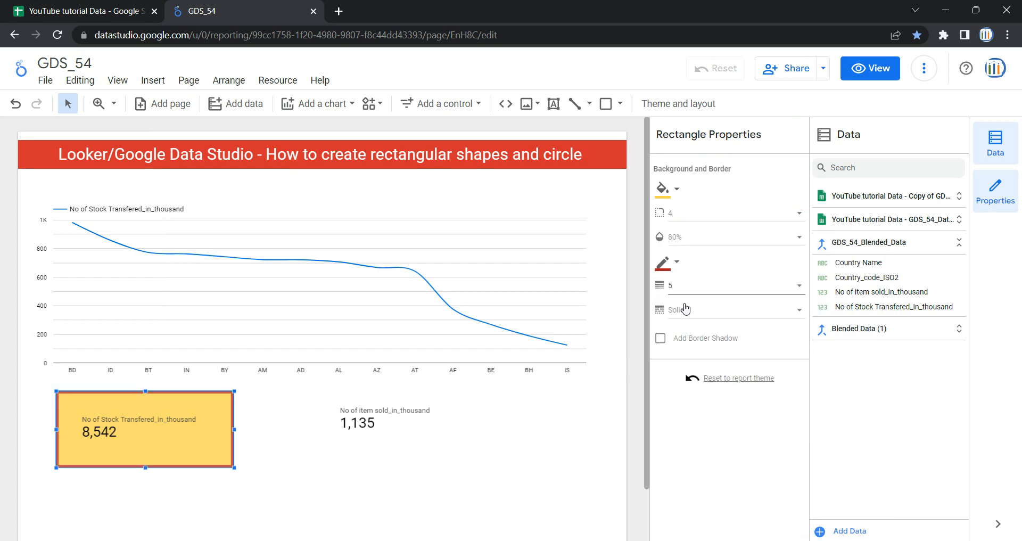
- Set the yellow rectangle's border style to Double and add a border shadow
click(686, 309)
click(735, 410)
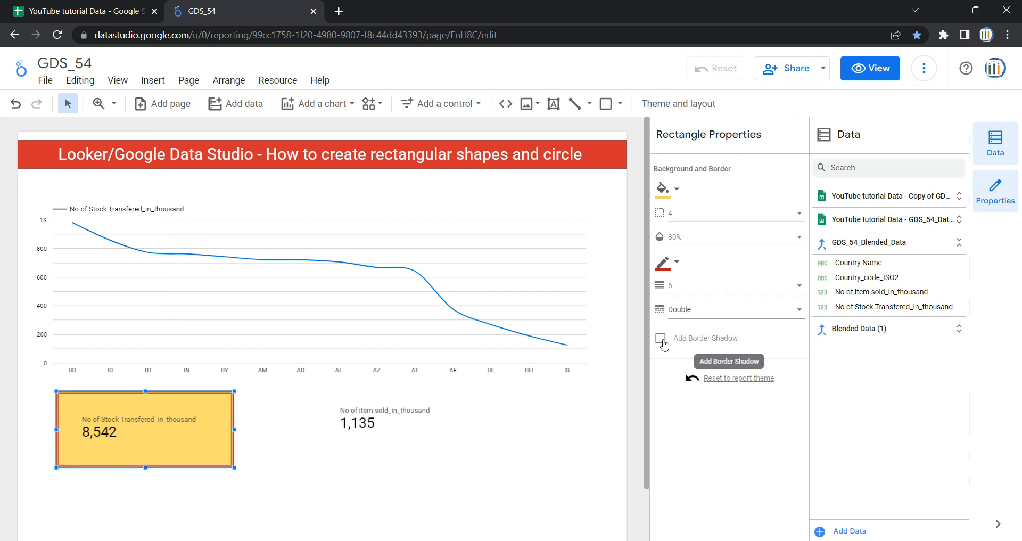
click(660, 339)
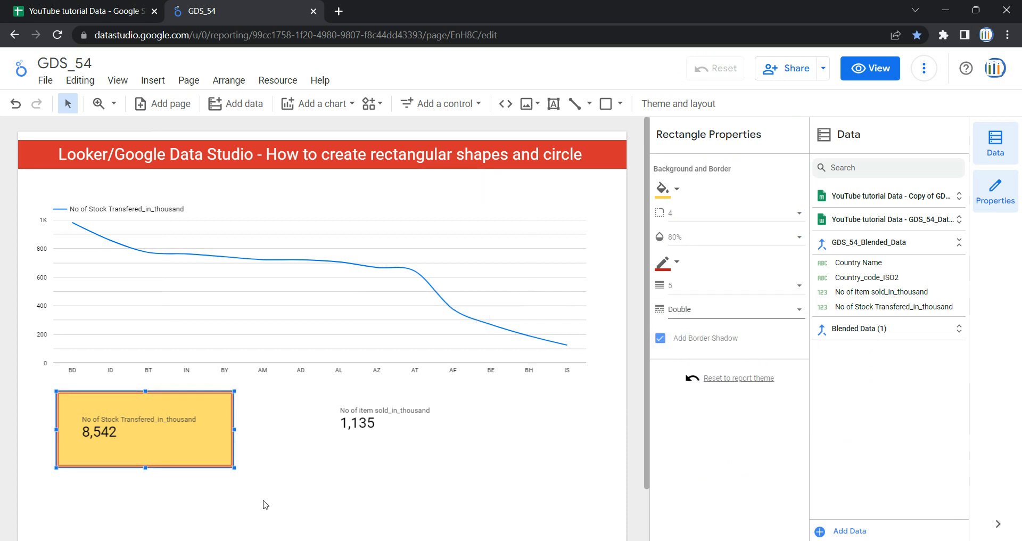
click(382, 468)
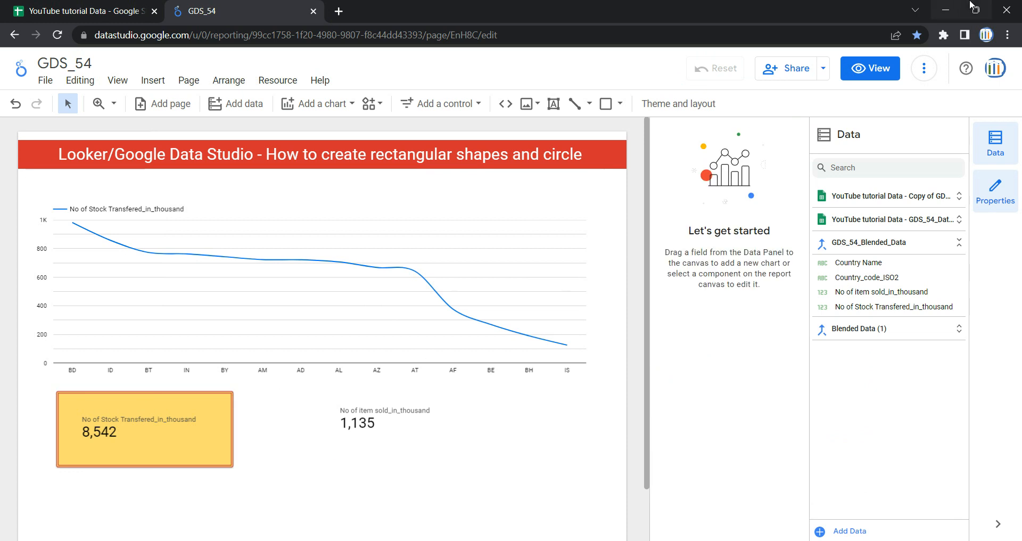
- Preview the report in view mode, examine the scorecard on its yellow rectangle, and return to editing
click(871, 74)
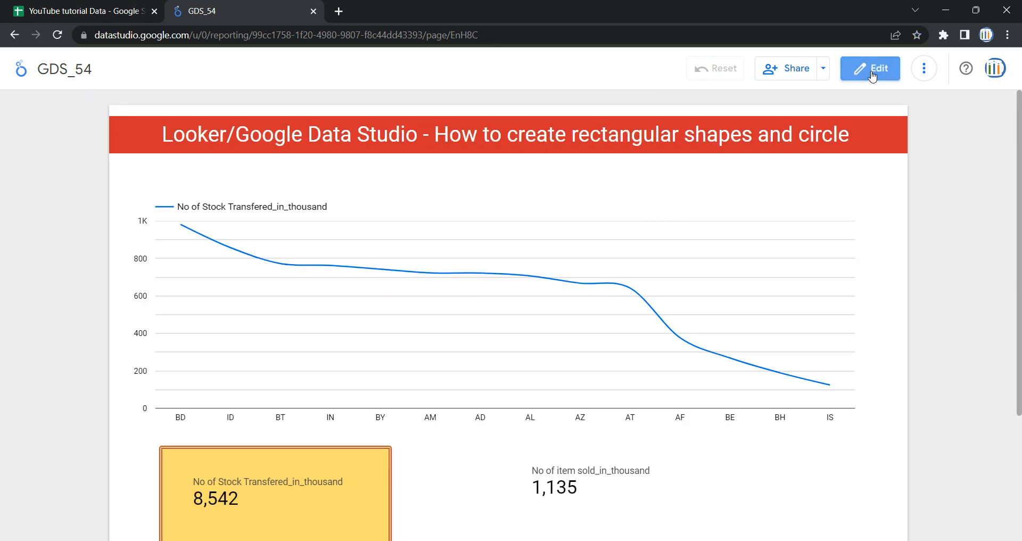
scroll(483, 437, down, 3)
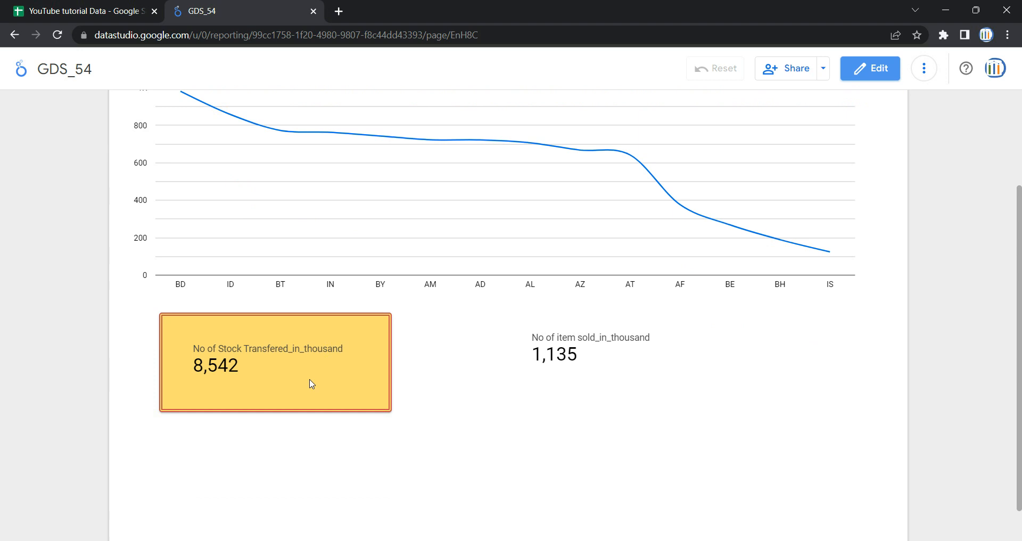
scroll(312, 385, up, 1)
scroll(312, 385, down, 1)
scroll(312, 385, up, 1)
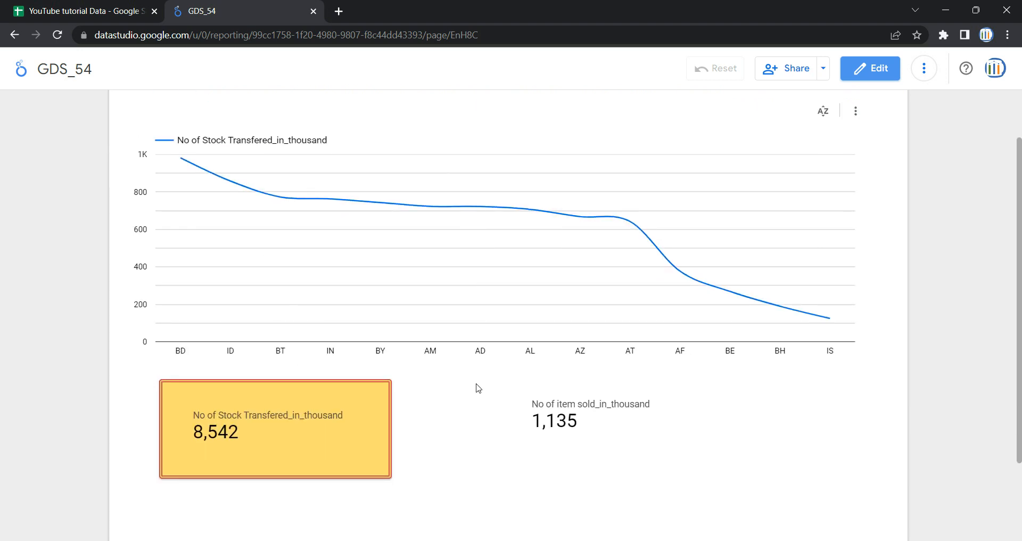
scroll(436, 389, down, 1)
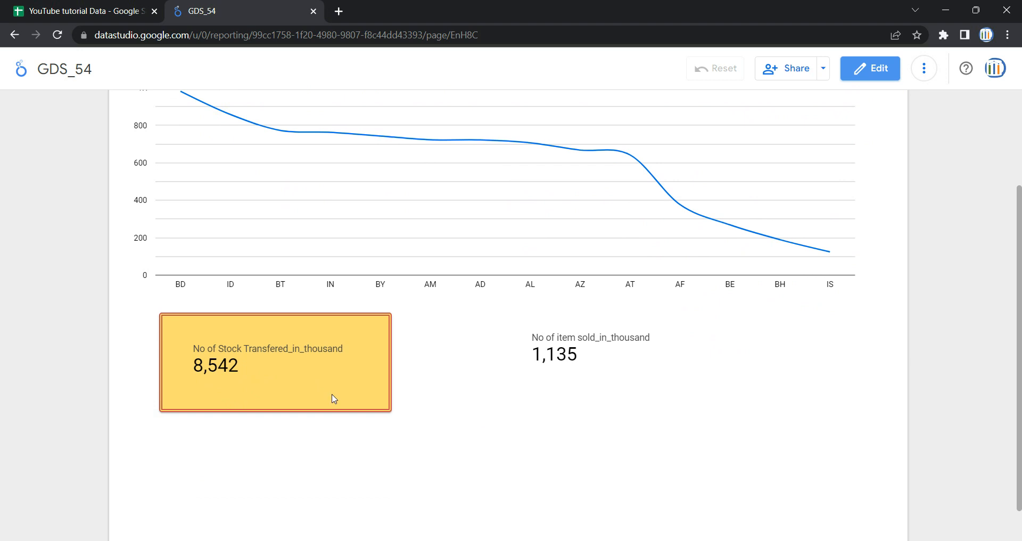
scroll(334, 399, up, 1)
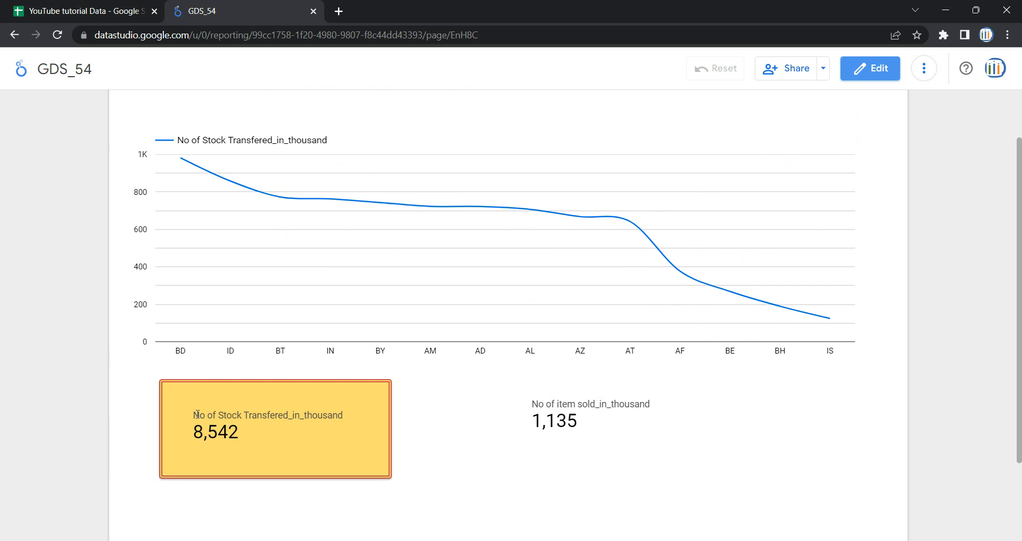
drag(190, 417, 348, 418)
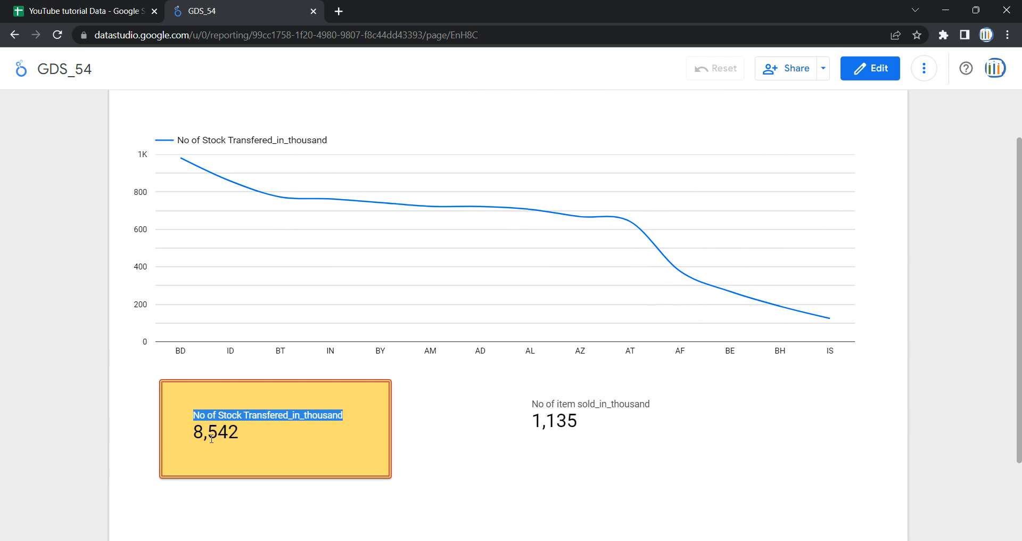
drag(228, 433, 246, 438)
click(259, 440)
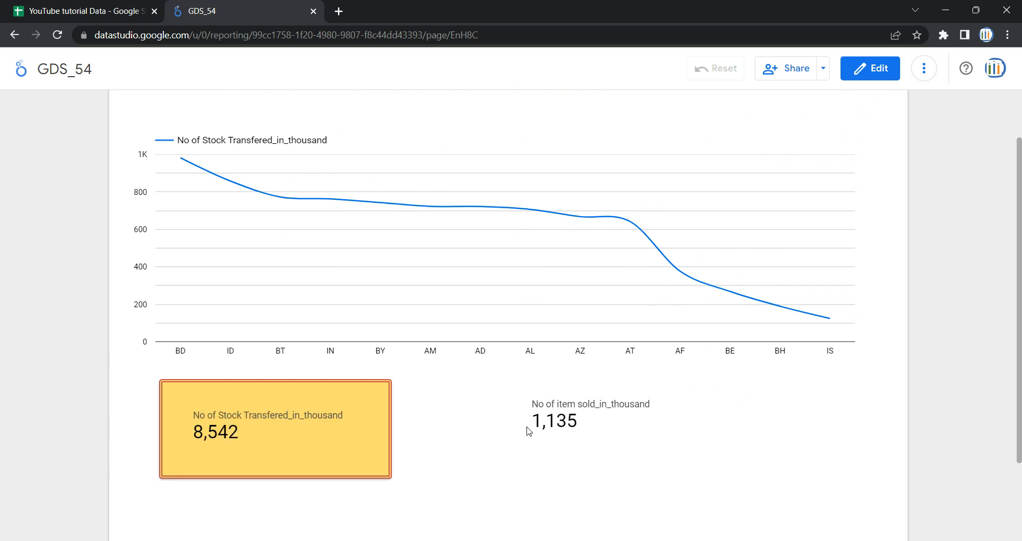
scroll(525, 429, up, 2)
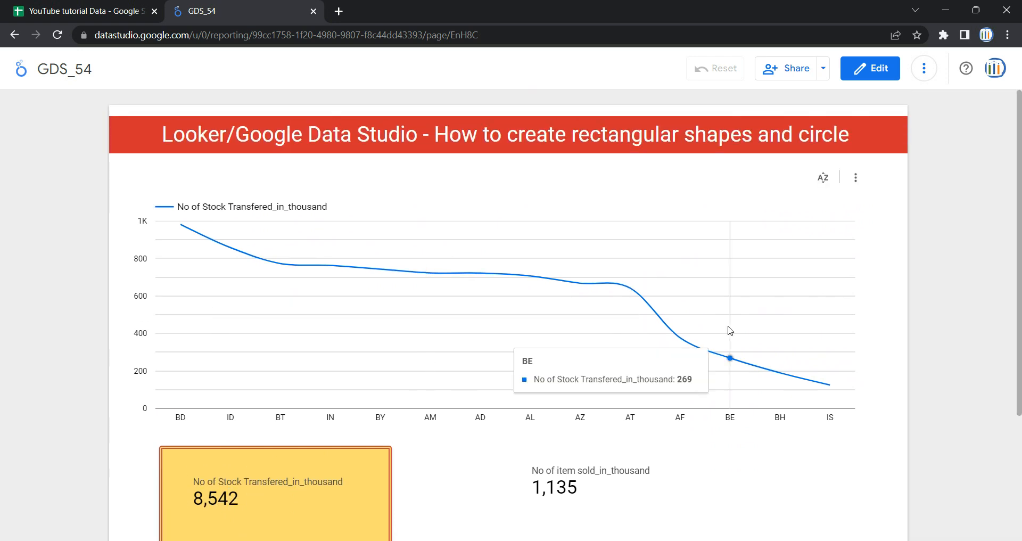
scroll(675, 380, down, 1)
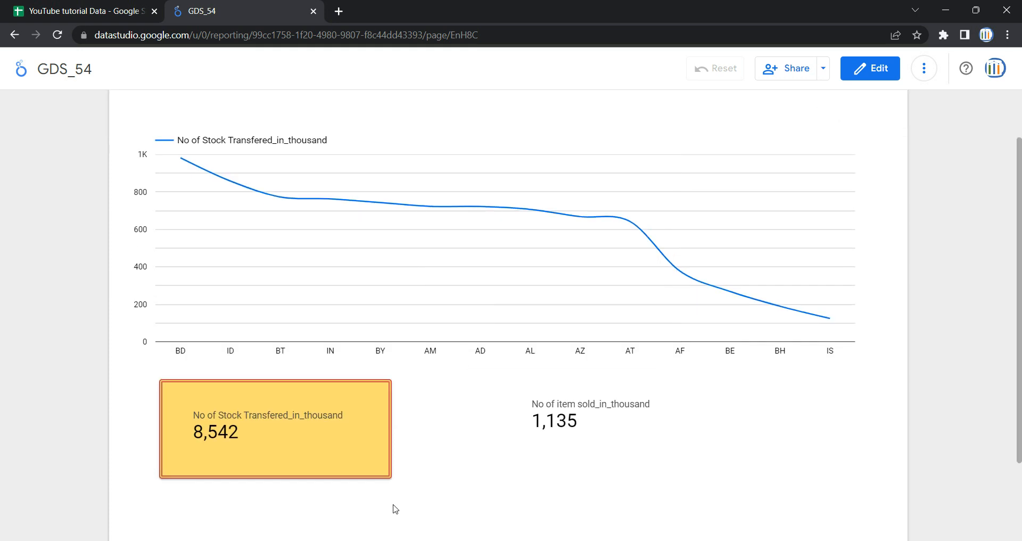
click(876, 68)
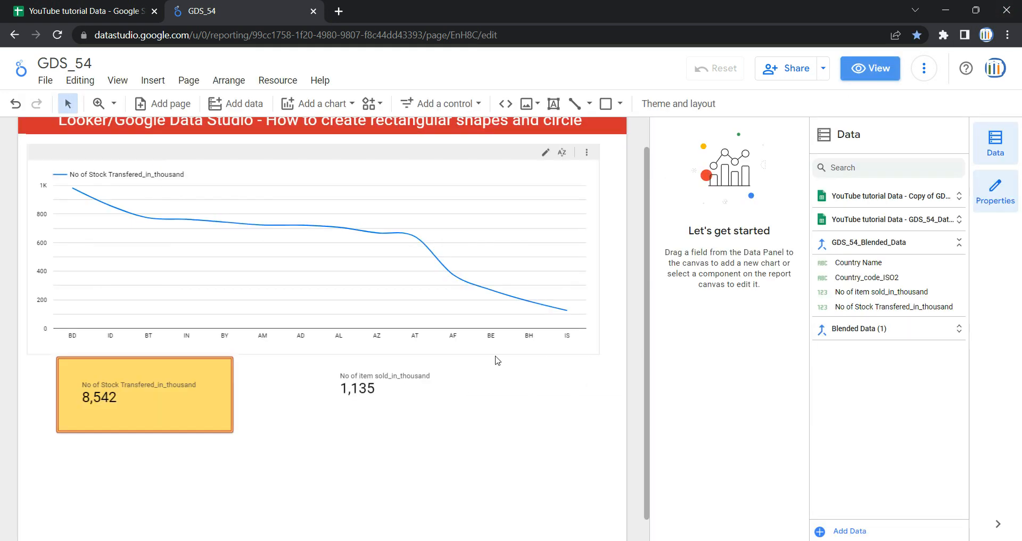
- Extend the No of item sold_in_thousand scorecard slightly downward to make it taller
click(412, 414)
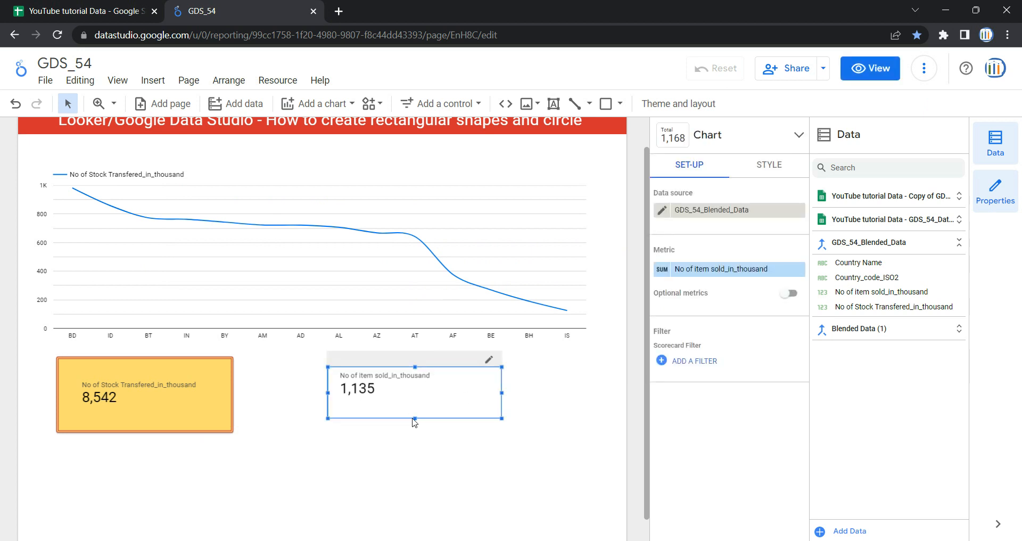
drag(415, 418, 415, 427)
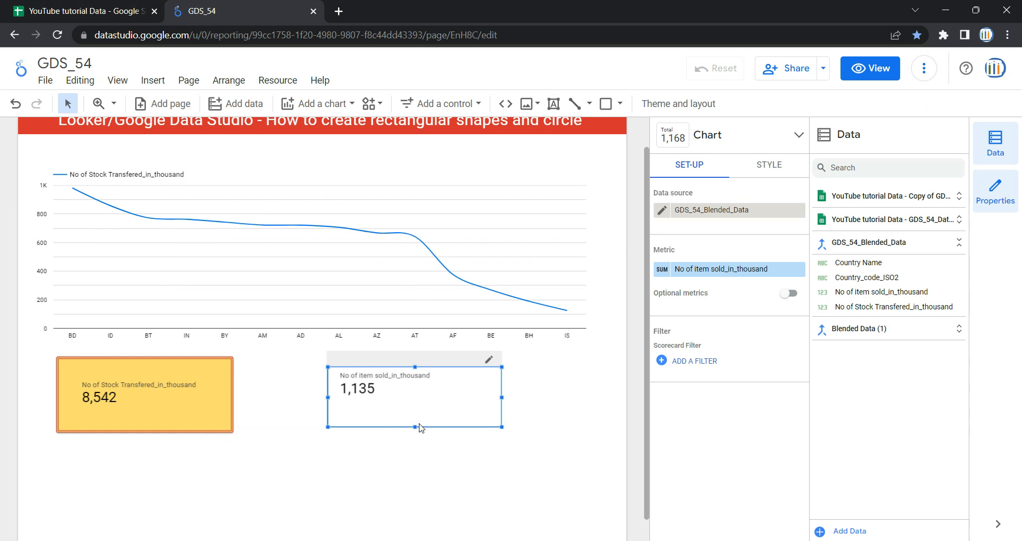
click(583, 409)
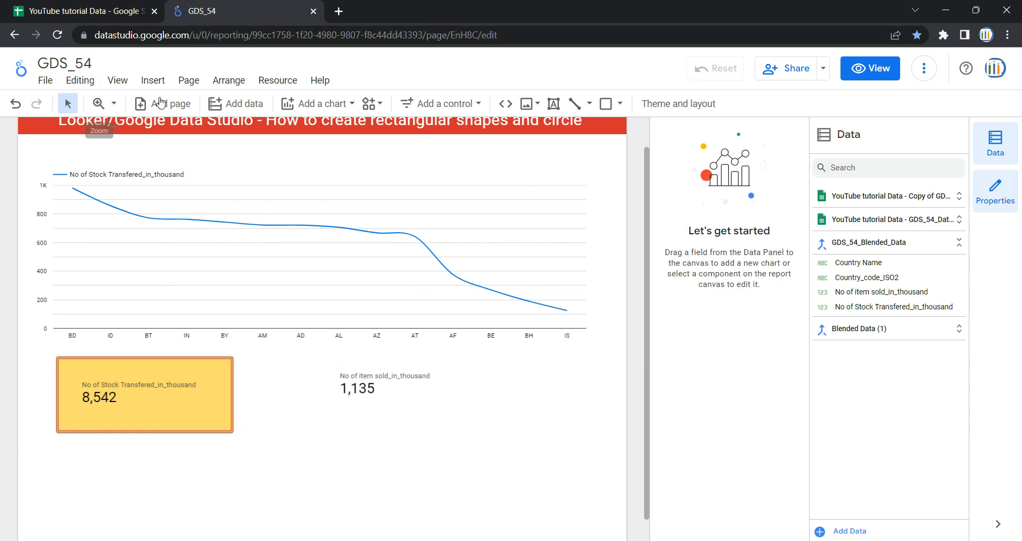
- Insert a circle over the No of item sold_in_thousand scorecard, stretch it into a wide ellipse and shift it to cover the scorecard
click(605, 104)
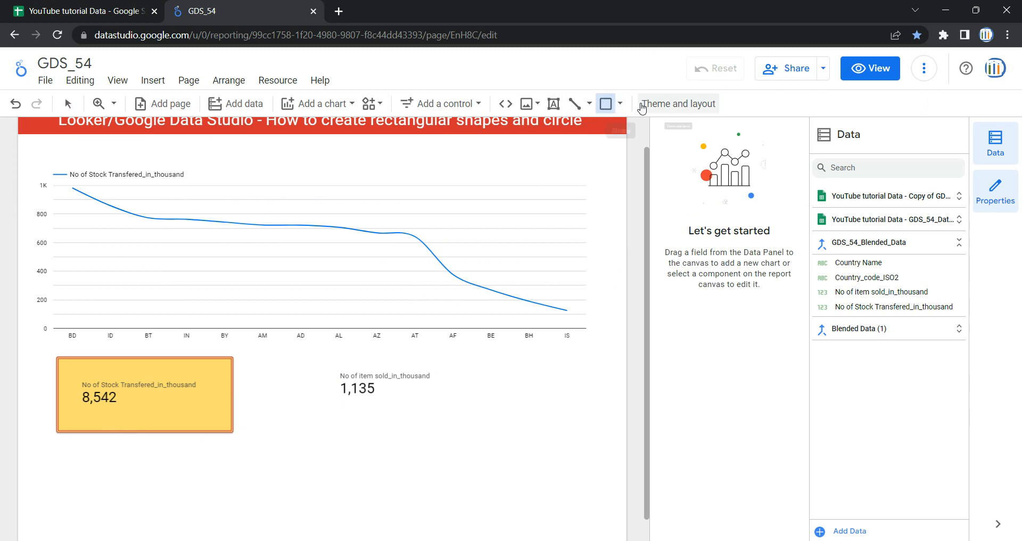
click(626, 107)
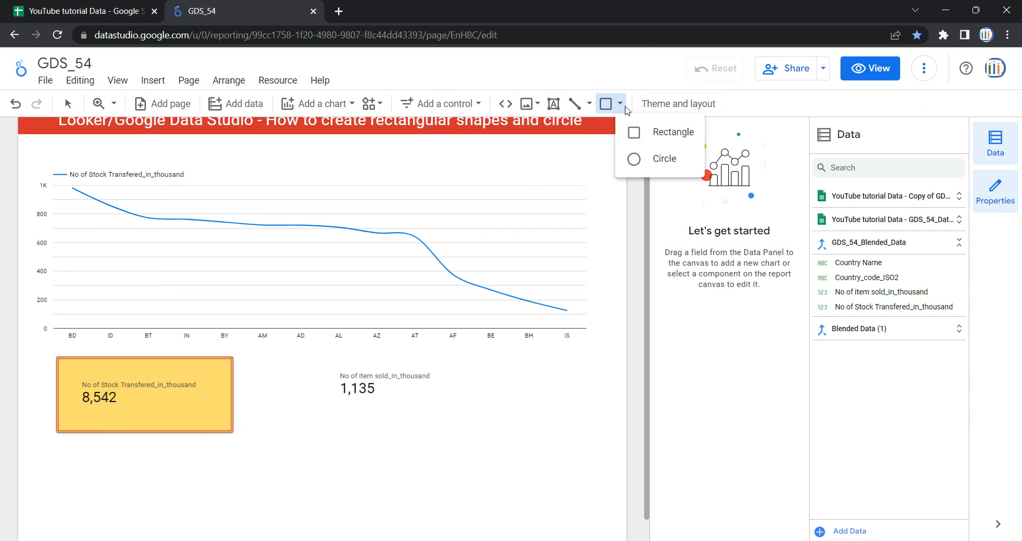
click(647, 160)
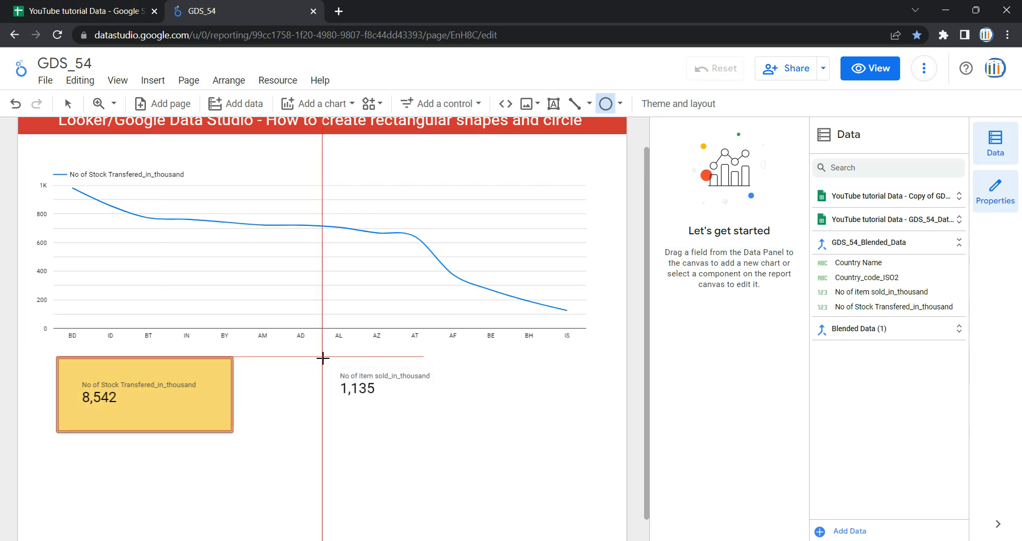
click(326, 359)
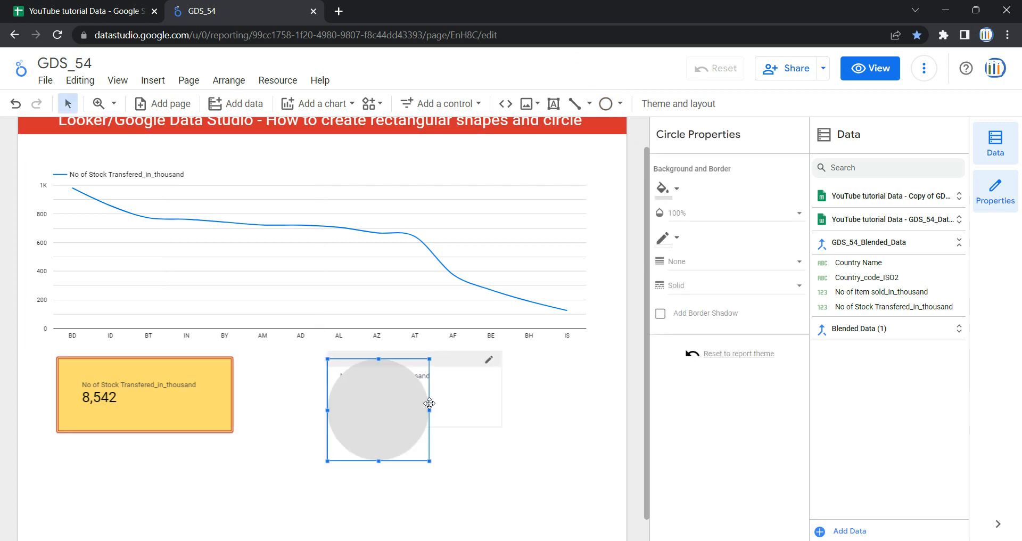
drag(429, 407, 522, 408)
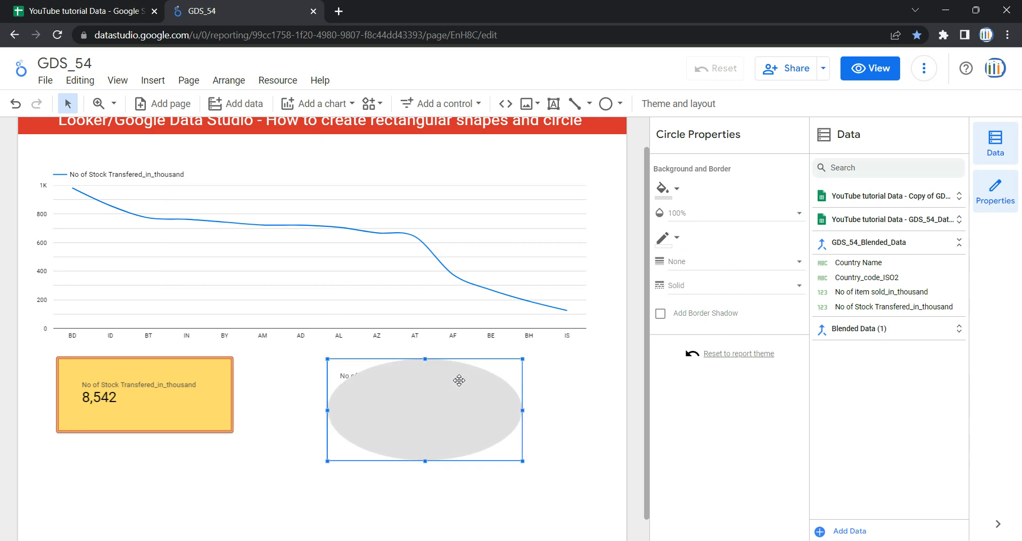
drag(424, 356, 398, 355)
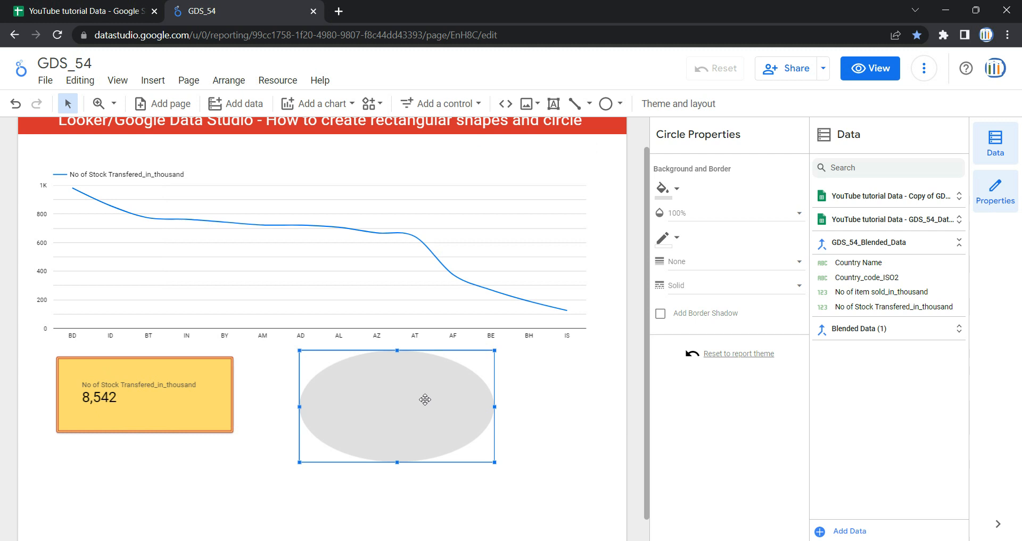
- Send the ellipse to the back, behind the item sold scorecard, and fill it with a red background
right_click(430, 378)
mouse_move(475, 299)
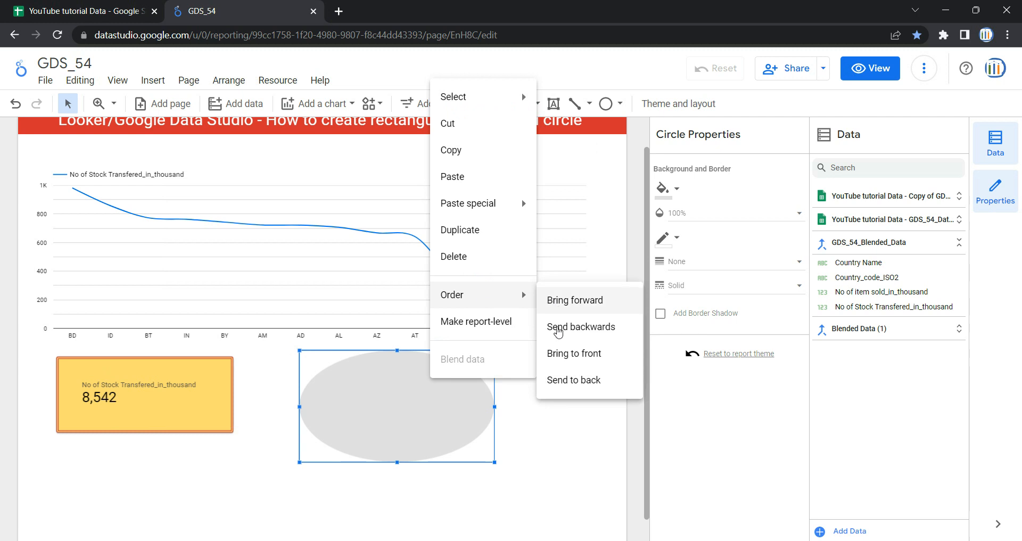
click(570, 380)
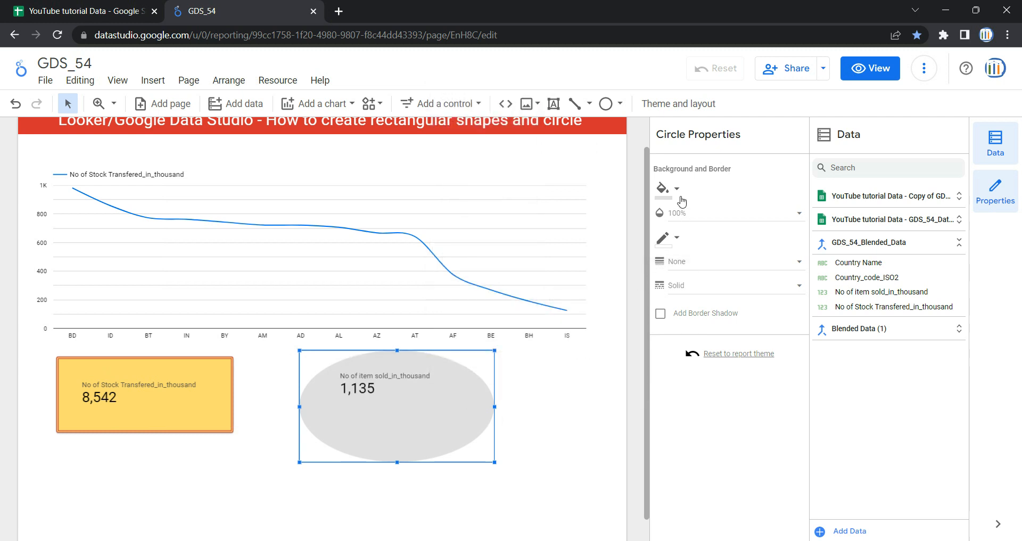
click(676, 188)
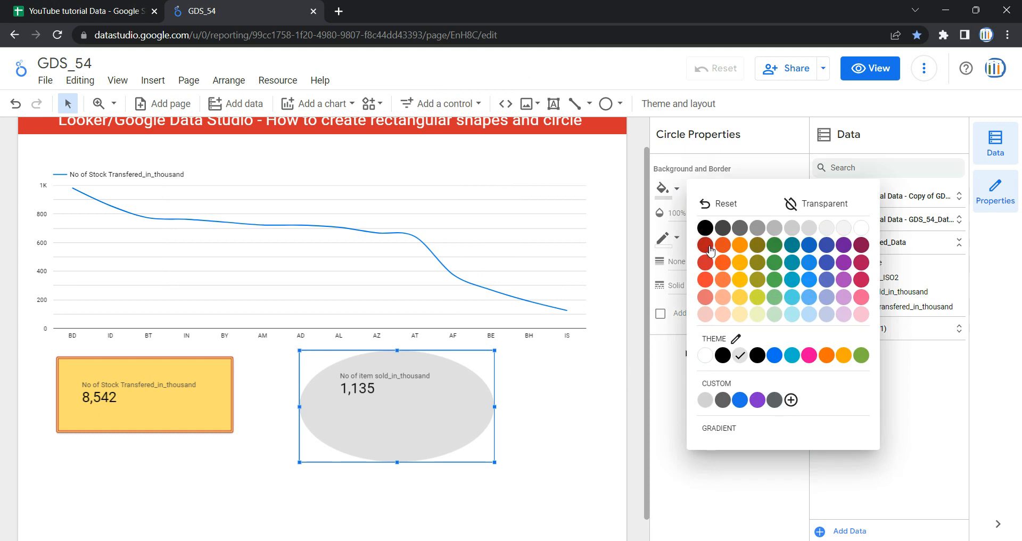
click(705, 264)
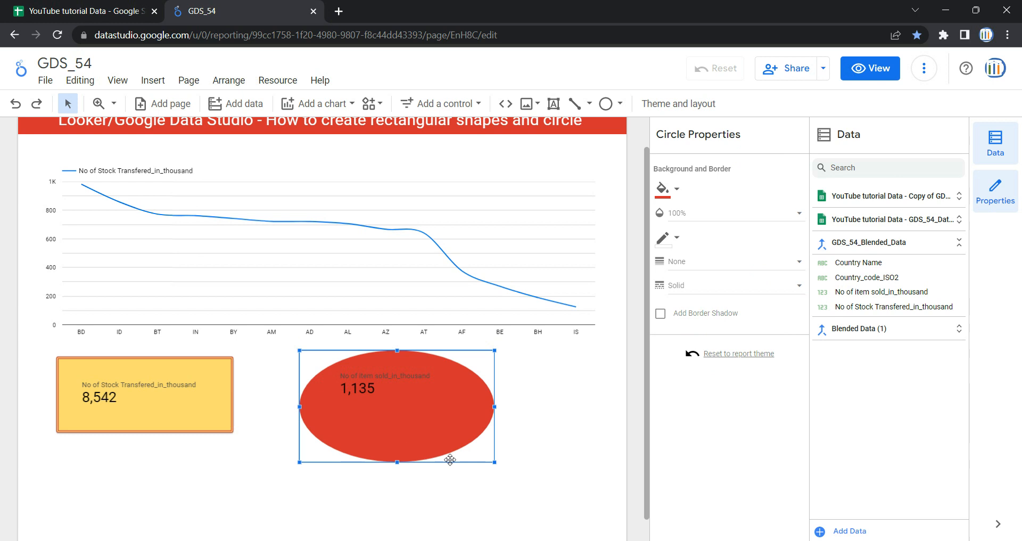
- Move the red ellipse to the left and the item sold scorecard slightly down so the scorecard sits near the ellipse's vertical middle
drag(467, 458, 436, 457)
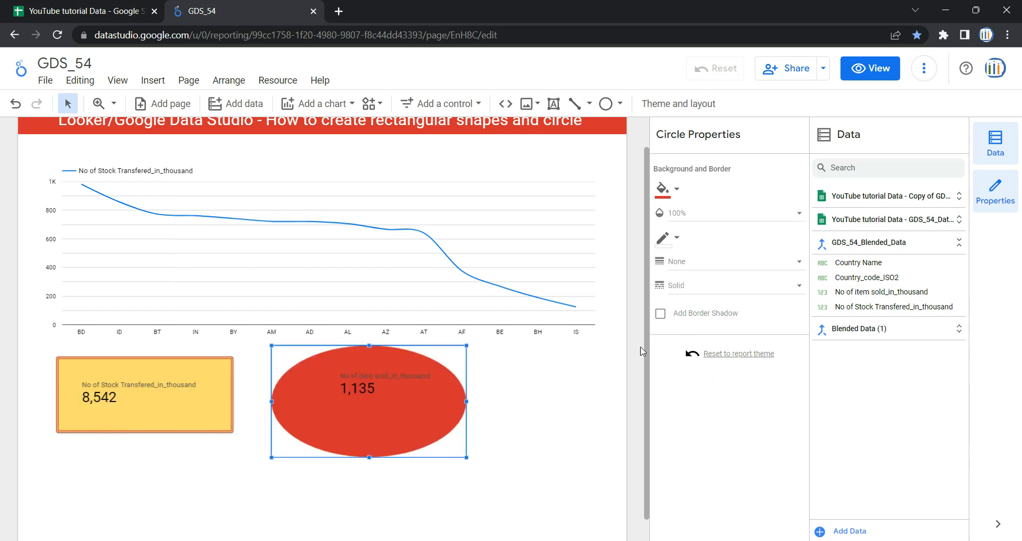
mouse_move(392, 423)
mouse_down()
mouse_move(372, 425)
mouse_move(380, 442)
mouse_move(394, 440)
mouse_up()
- Set the red ellipse's opacity to 80%
click(320, 366)
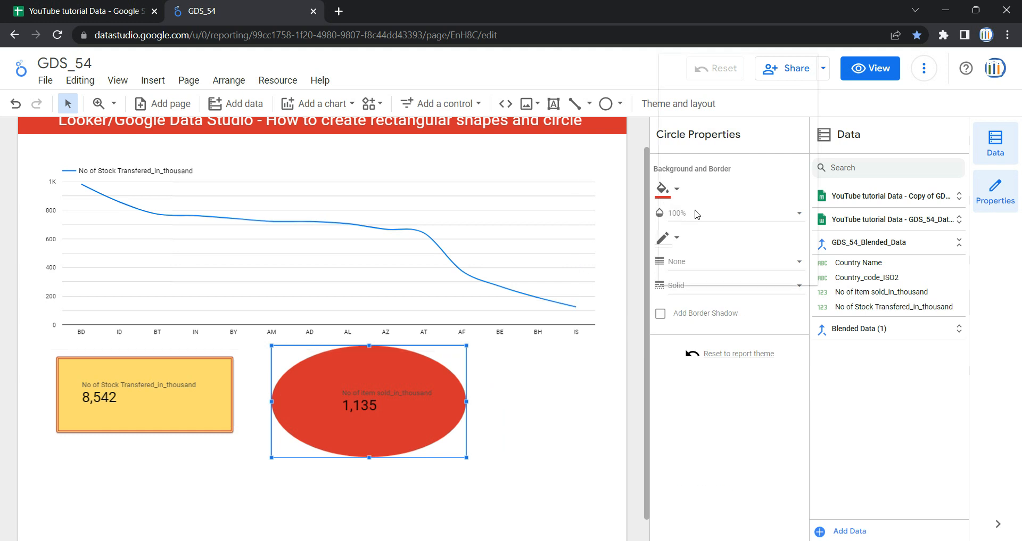
click(684, 213)
click(698, 212)
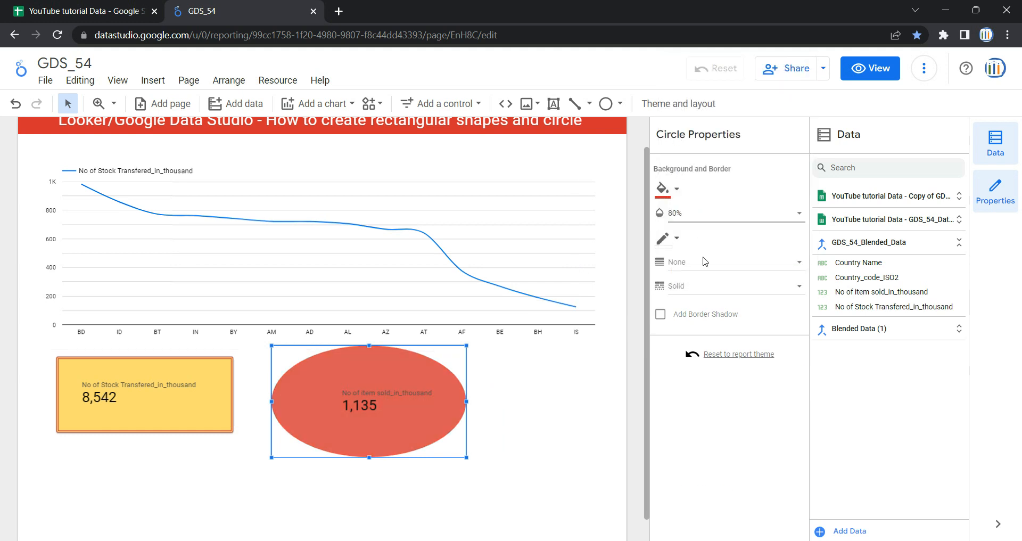
- Give the red ellipse a teal border with a weight of 5 and the Double style
click(664, 239)
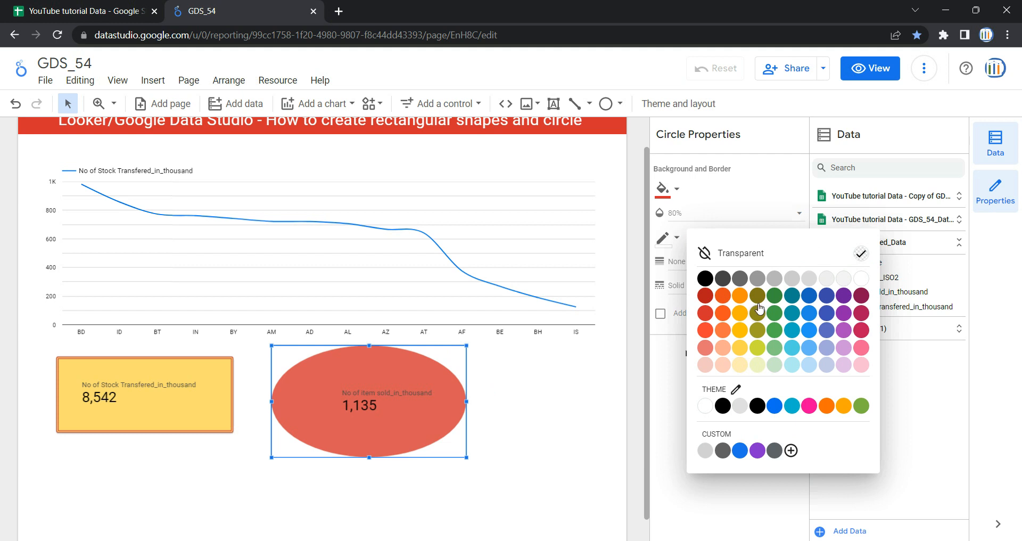
click(791, 313)
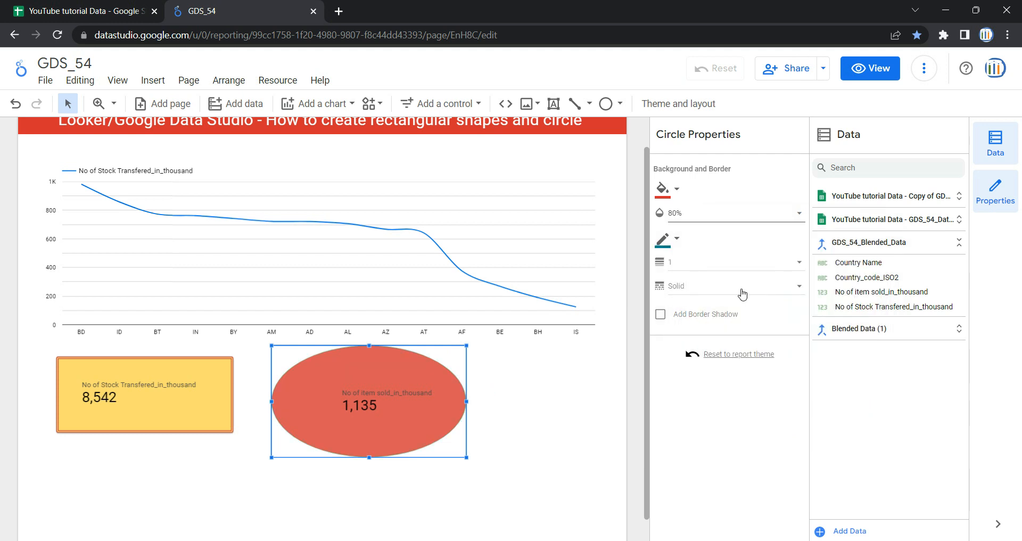
click(731, 262)
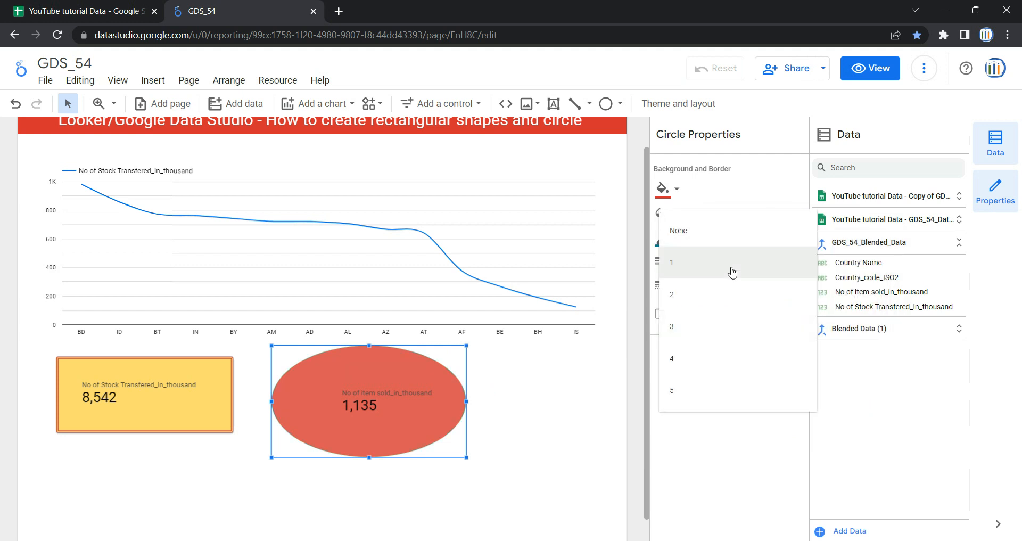
click(723, 379)
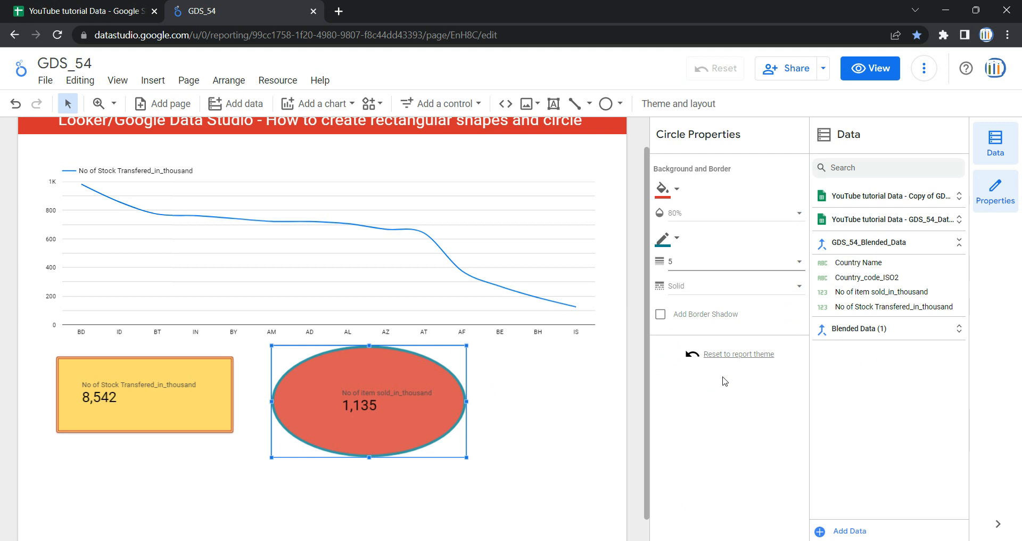
click(701, 288)
click(721, 382)
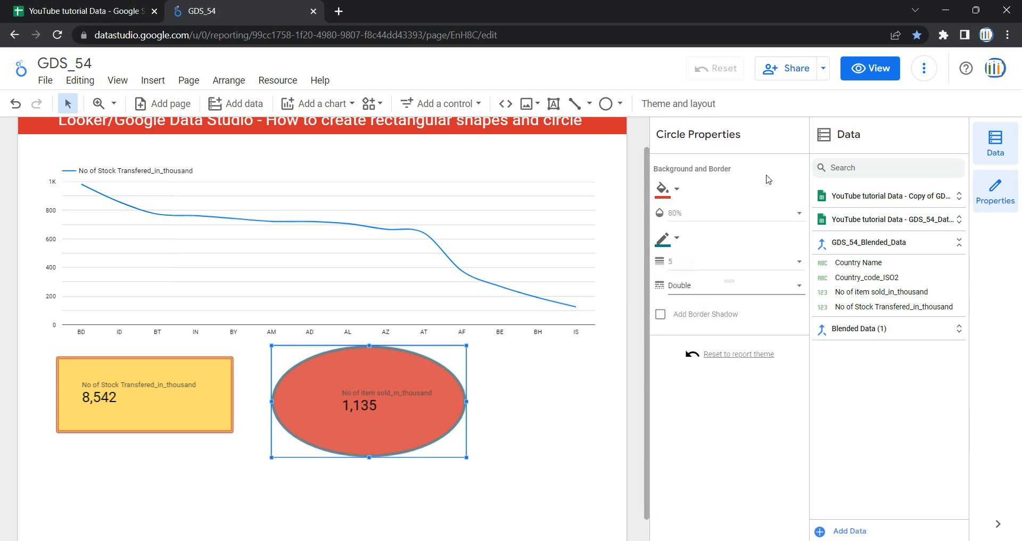
- Preview the report in view mode and examine both scorecards on their rectangle and ellipse backgrounds
click(869, 69)
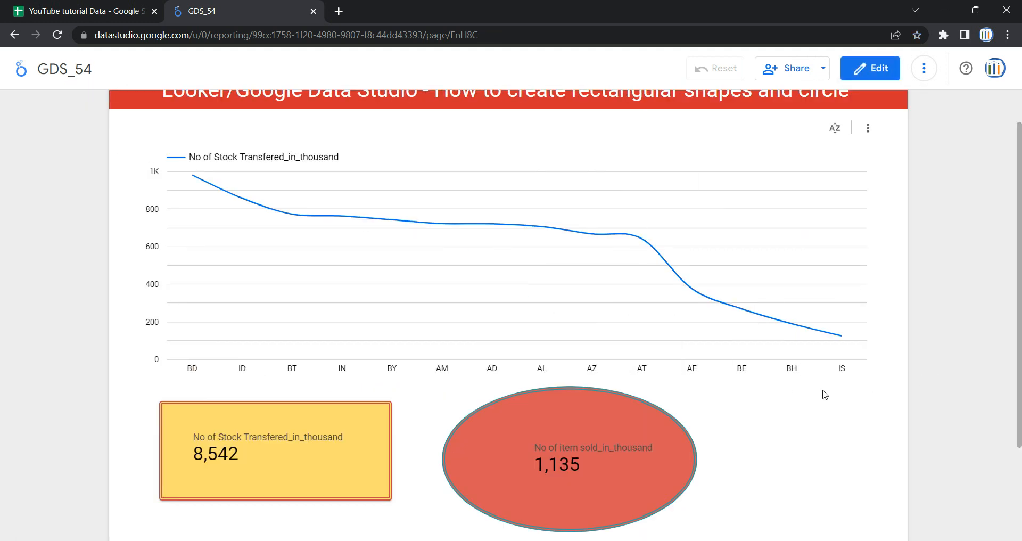
scroll(824, 395, up, 1)
scroll(824, 395, down, 1)
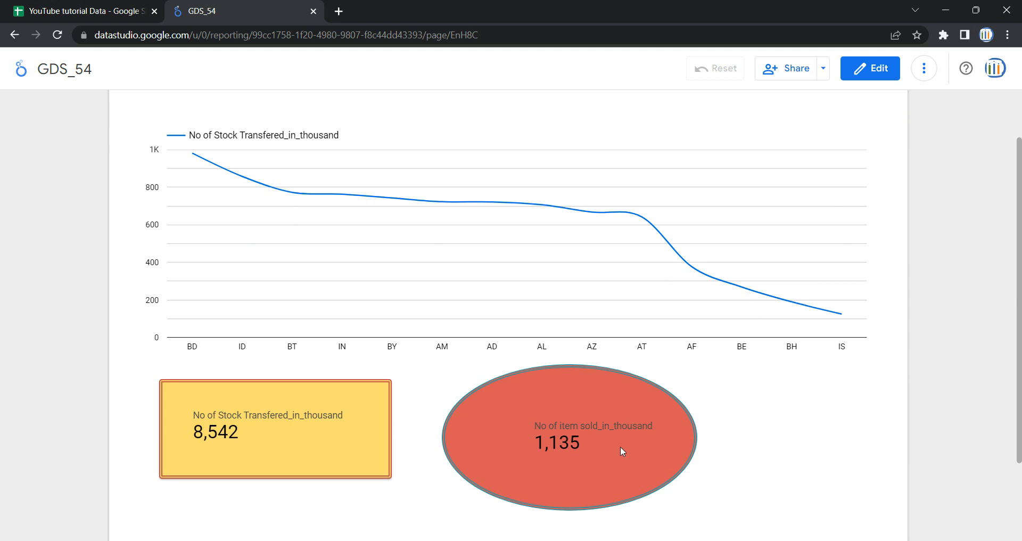
scroll(620, 446, up, 1)
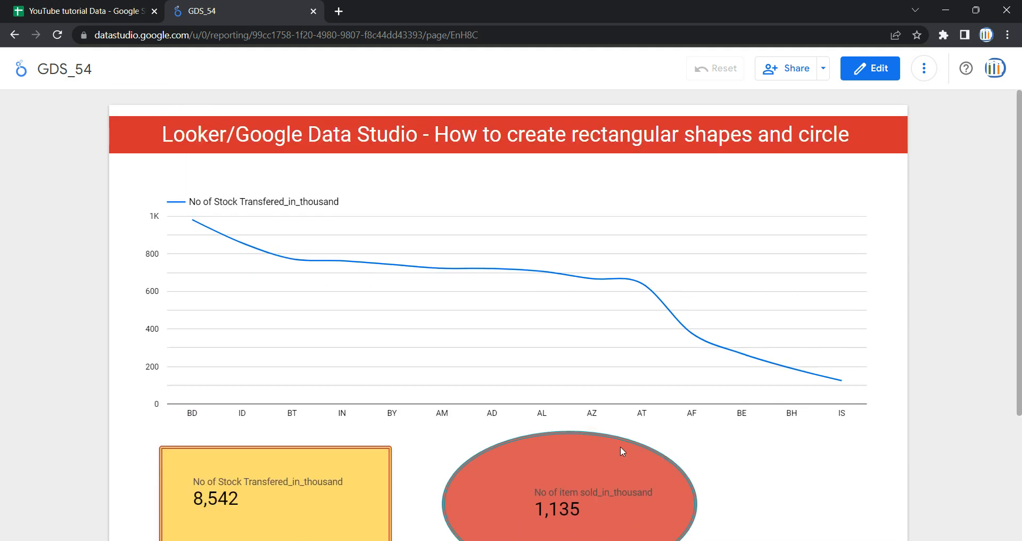